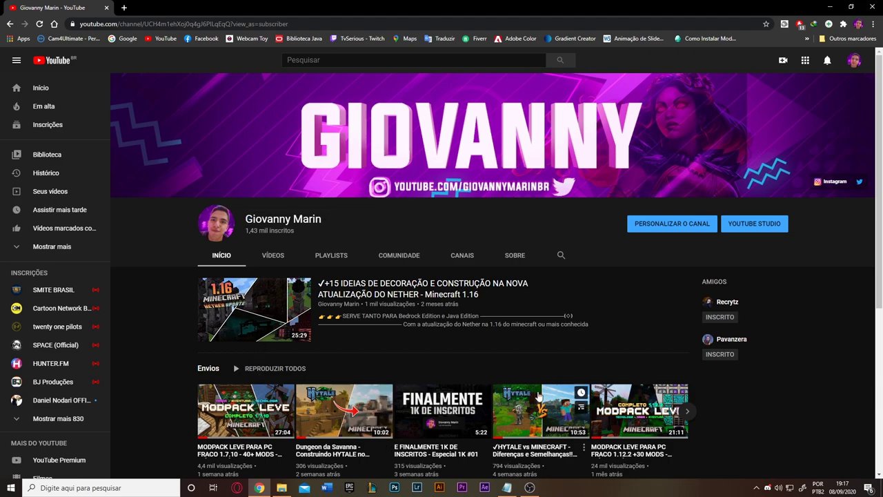
Open the lightweight modpack review video and jump ahead to about 16 minutes.
click(641, 412)
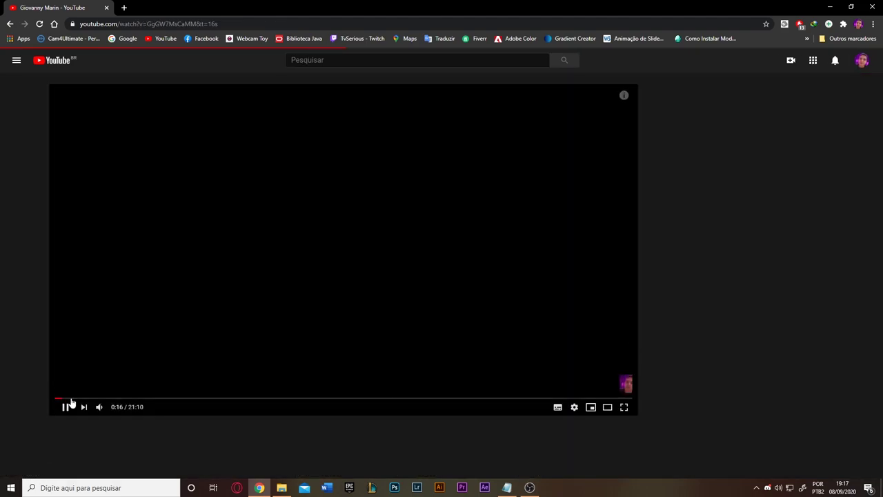
scroll(332, 391, down, 3)
scroll(290, 396, up, 3)
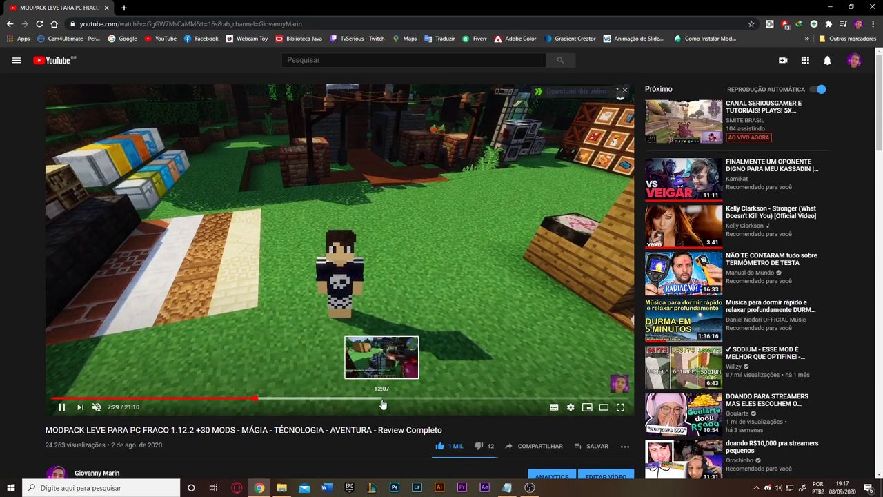
click(490, 399)
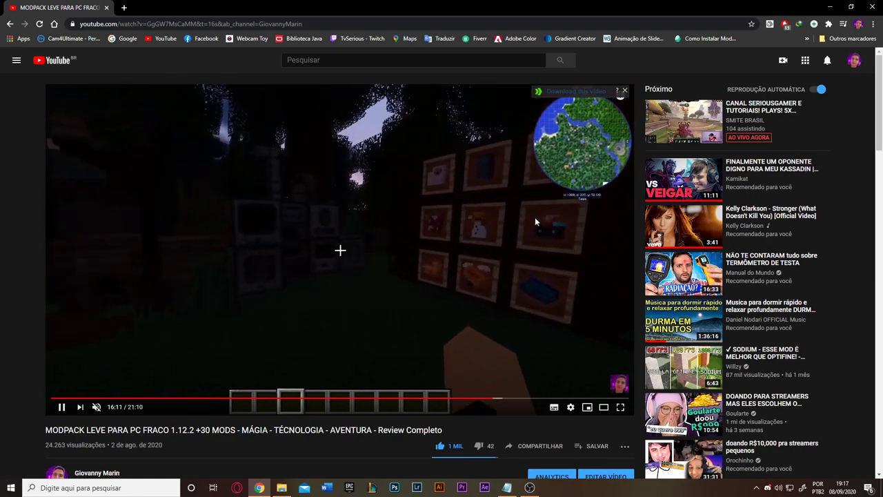
Expand the video description and locate the MediaFire .minecraft download link.
scroll(473, 328, down, 3)
scroll(435, 288, down, 1)
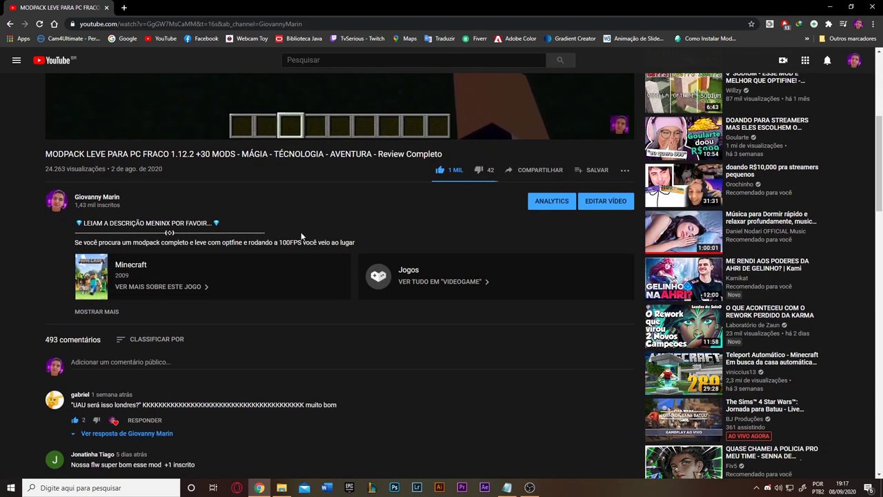
click(96, 311)
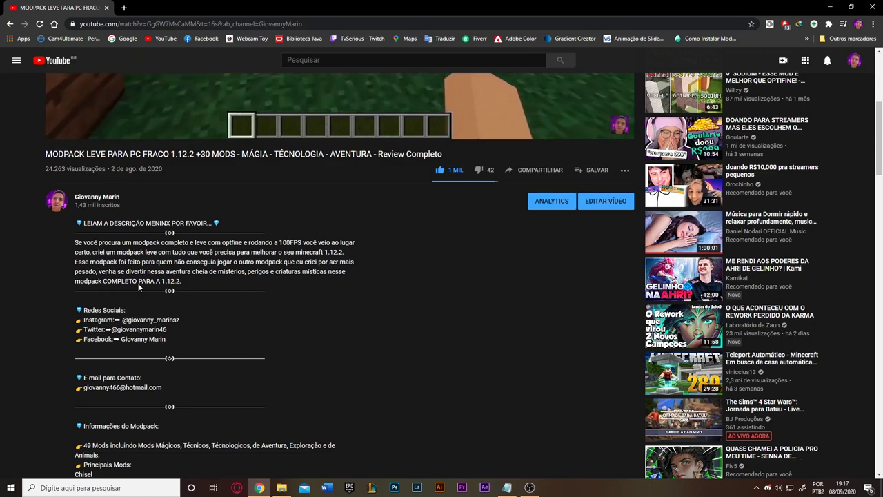
scroll(170, 250, down, 2)
scroll(170, 249, down, 3)
drag(73, 334, 280, 335)
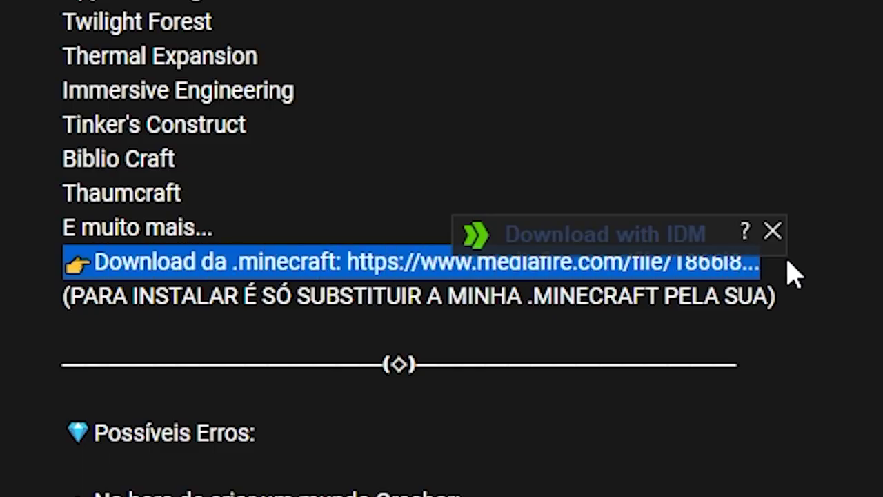
click(868, 213)
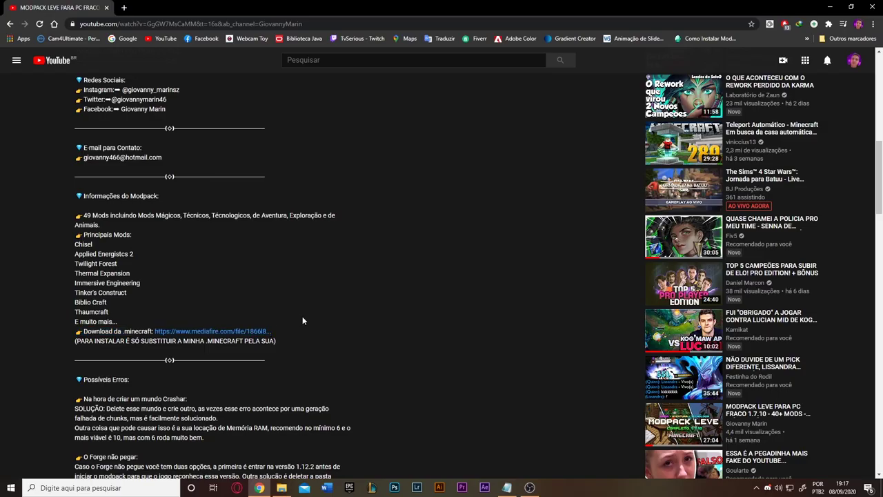
Start the 280.84MB modpackleve.rar MediaFire download, dismiss the IDM prompts, and minimise Chrome.
click(251, 332)
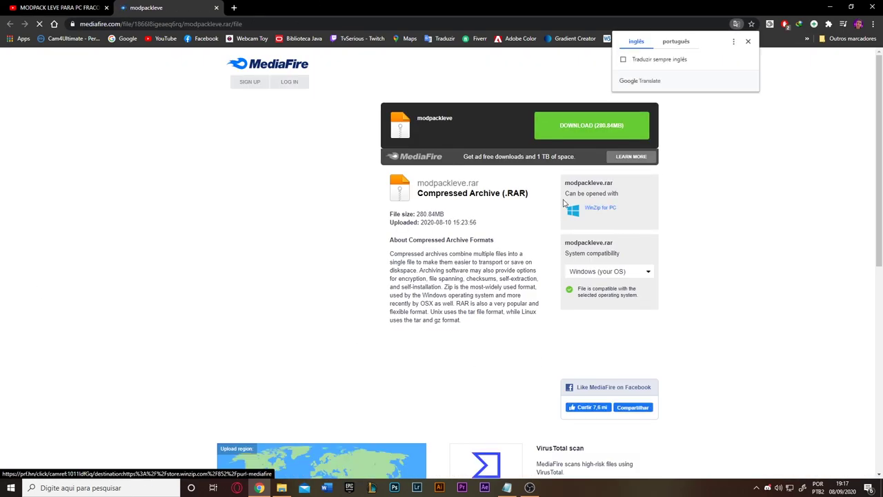
click(582, 125)
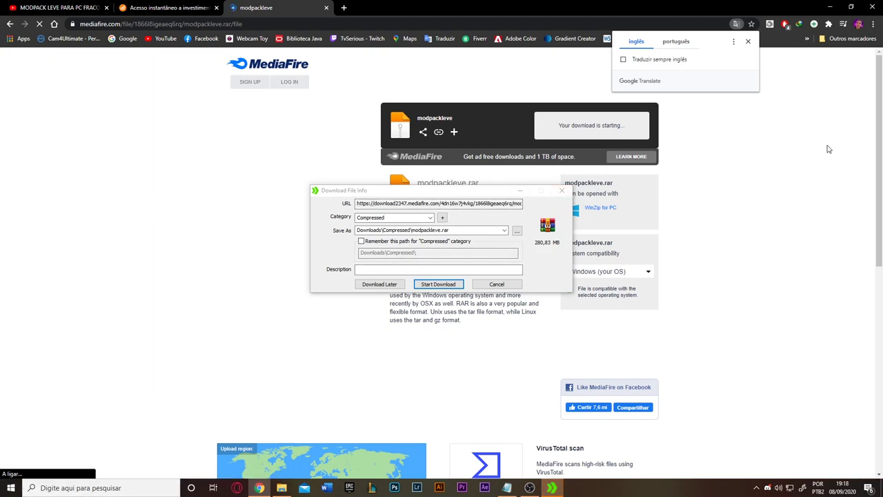
click(562, 190)
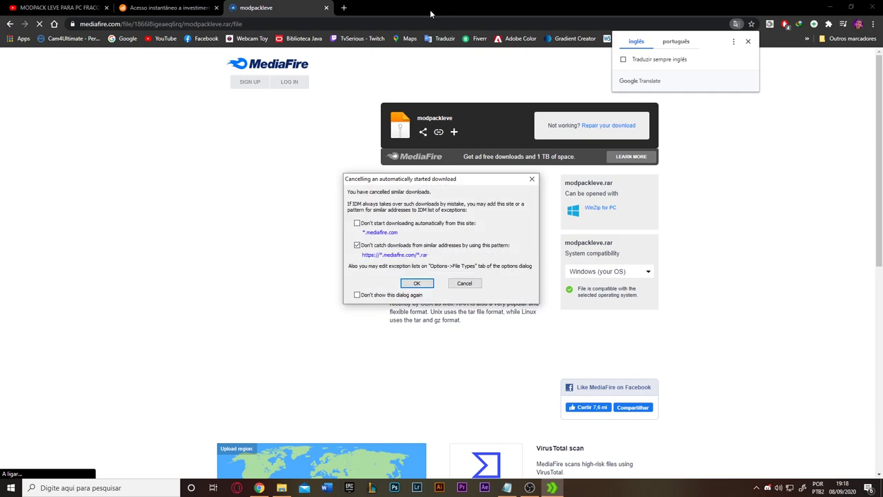
click(532, 178)
click(831, 7)
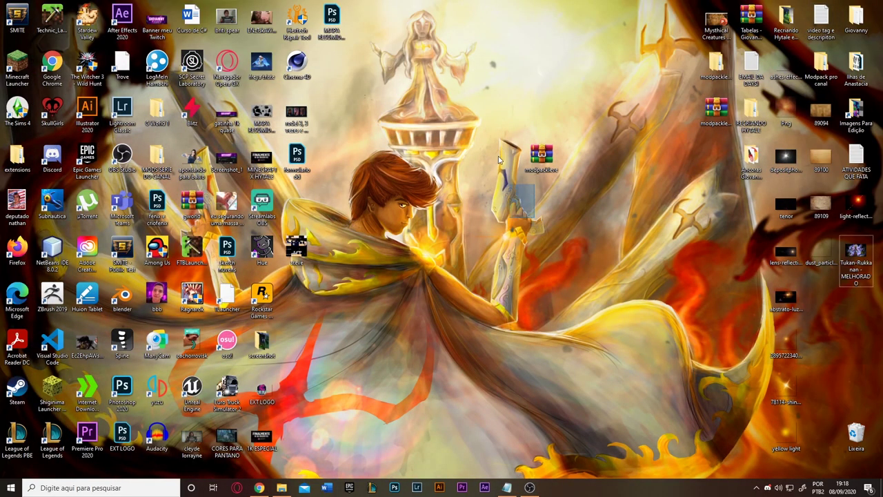
Extract the .minecraft folder from modpackleve.rar onto the desktop and close WinRAR.
drag(473, 90, 606, 221)
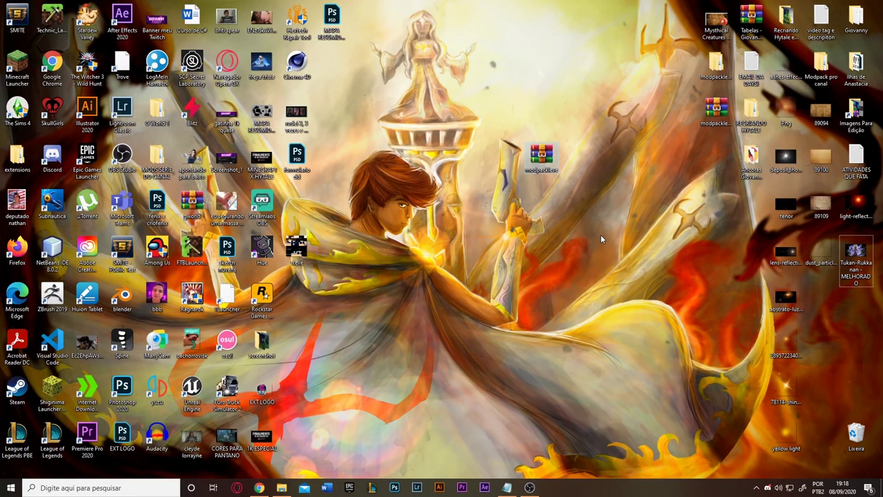
double_click(541, 157)
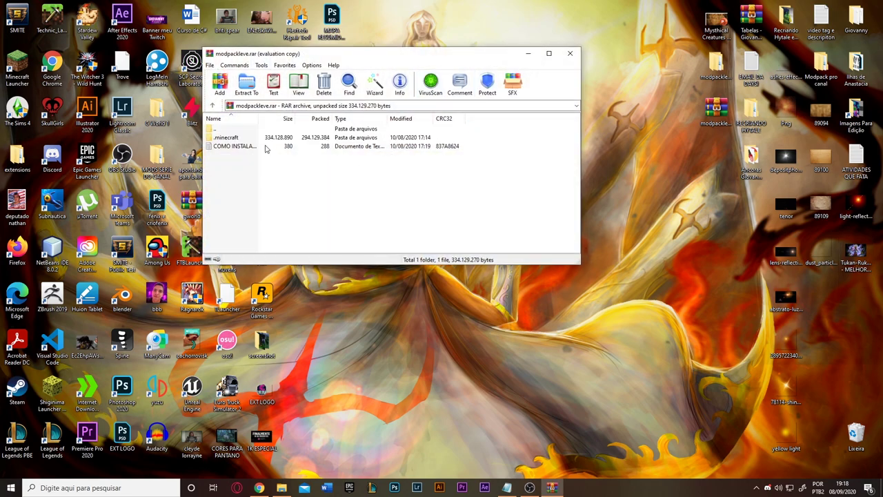
drag(263, 140, 683, 218)
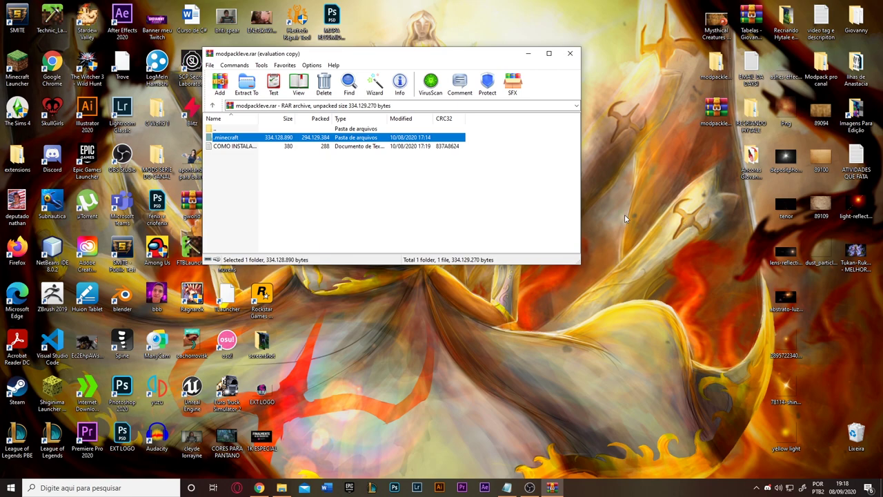
drag(624, 218, 624, 218)
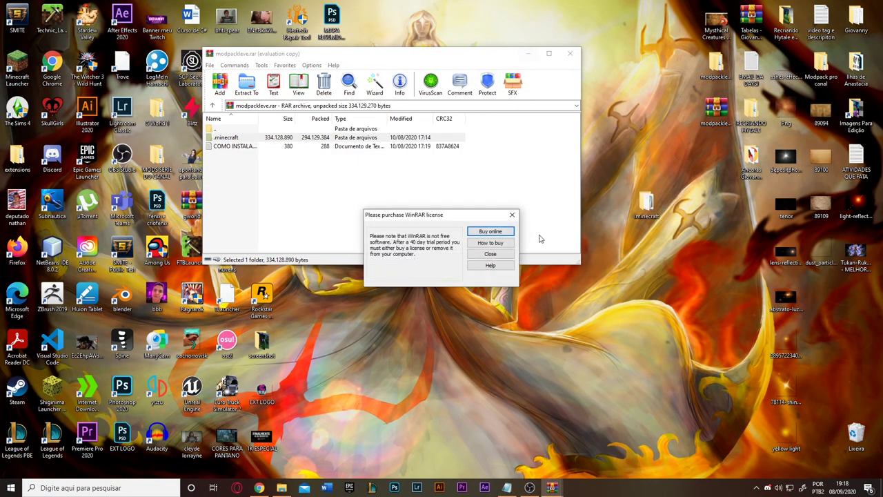
click(512, 216)
click(570, 53)
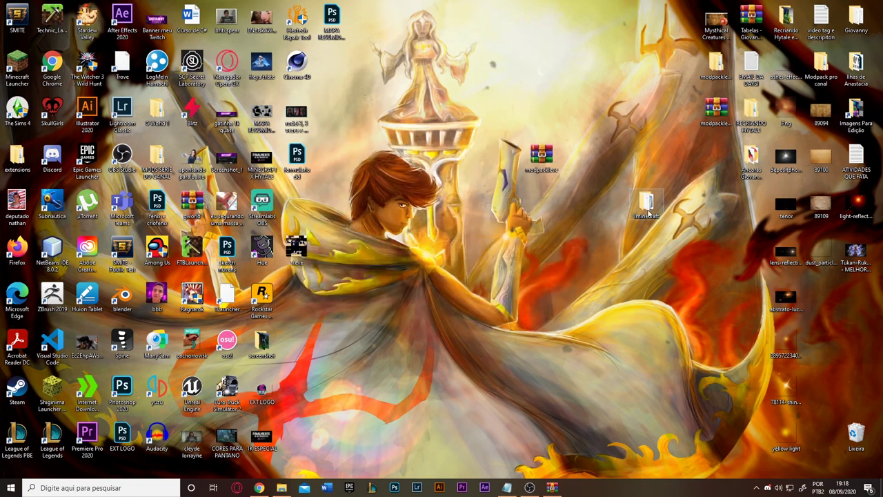
drag(585, 169, 583, 168)
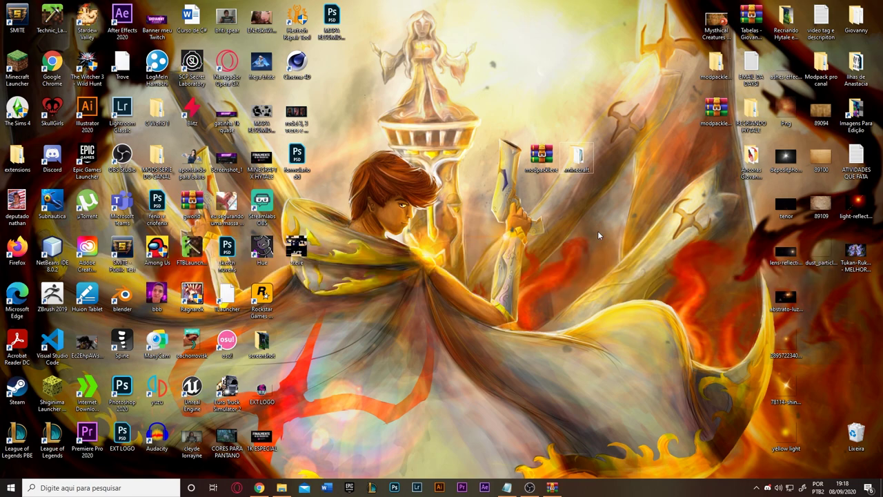
Open the AppData Roaming folder by running %appdata%.
key(super+r)
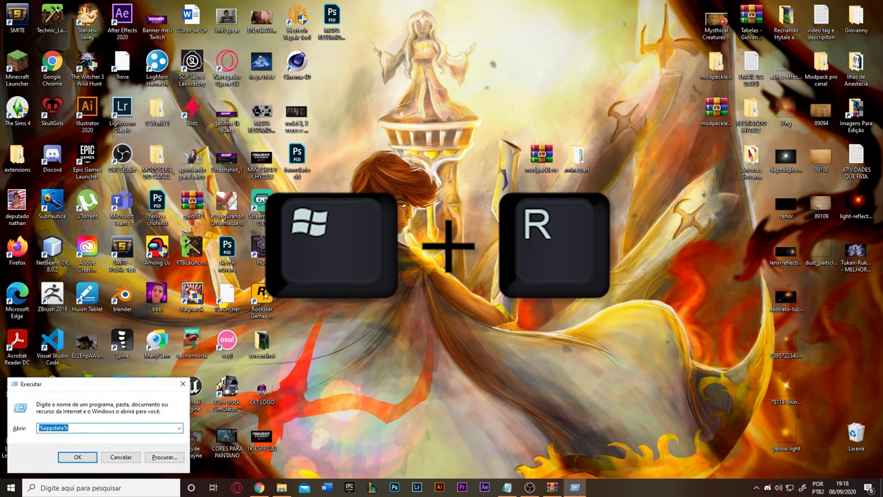
text(%)
text(appdata)
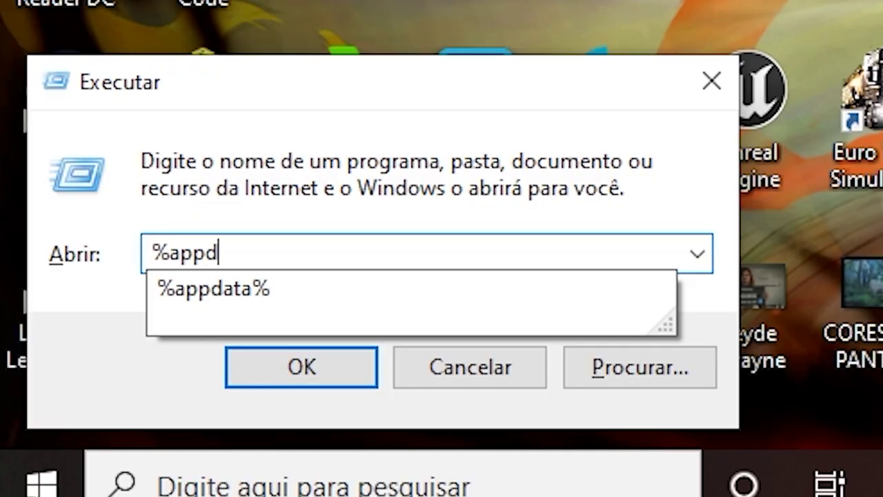
text(%)
key(Return)
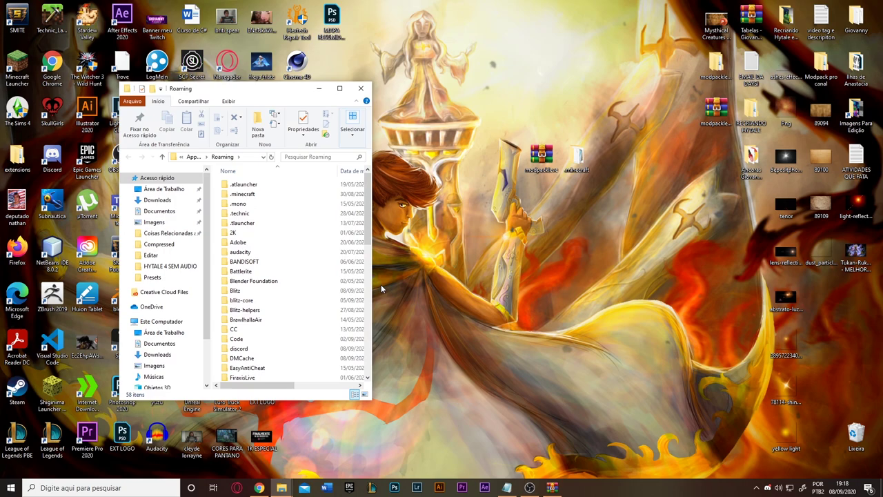
scroll(276, 290, down, 3)
scroll(276, 289, up, 3)
Check the existing .minecraft and its mods folder, then copy .minecraft to the desktop.
click(256, 195)
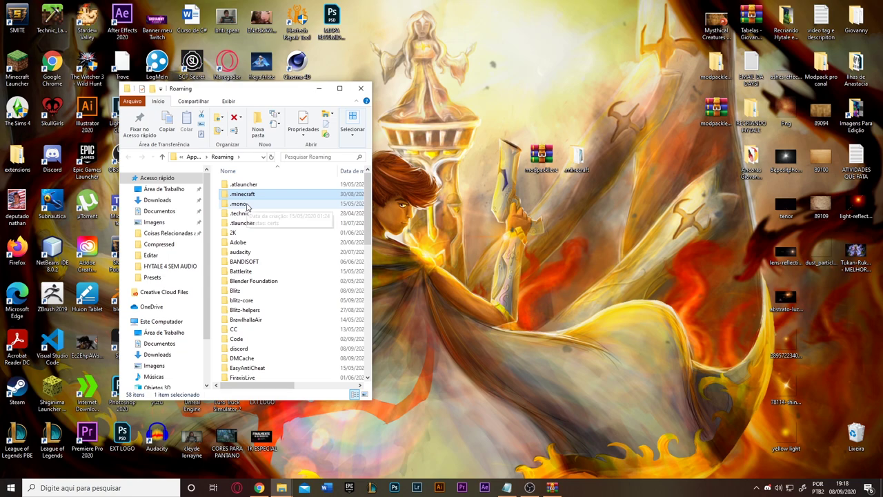
double_click(246, 195)
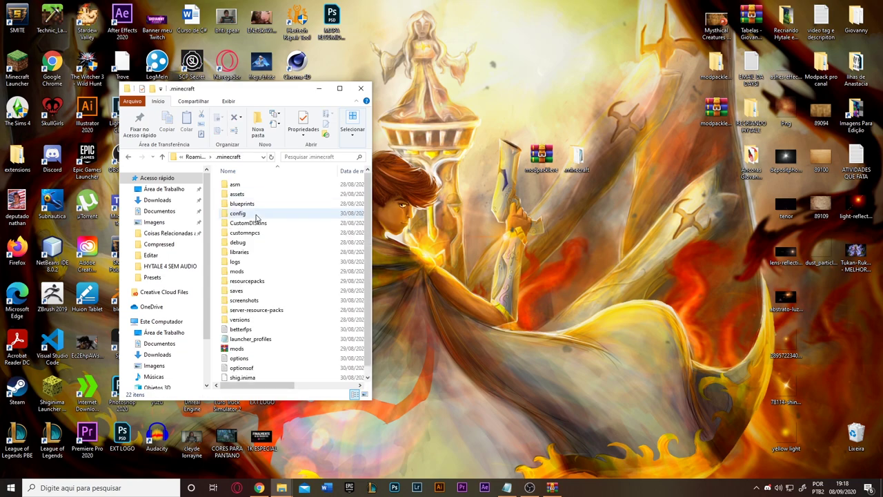
double_click(268, 271)
scroll(269, 271, up, 1)
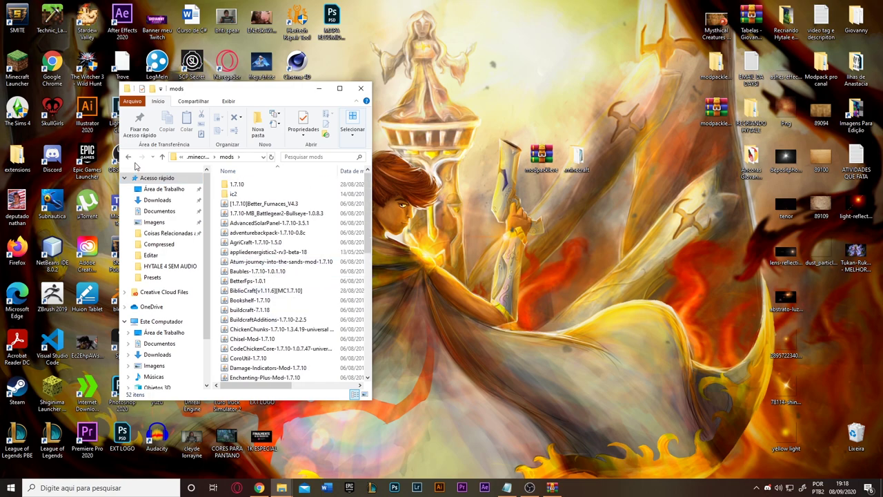
click(128, 157)
click(128, 157)
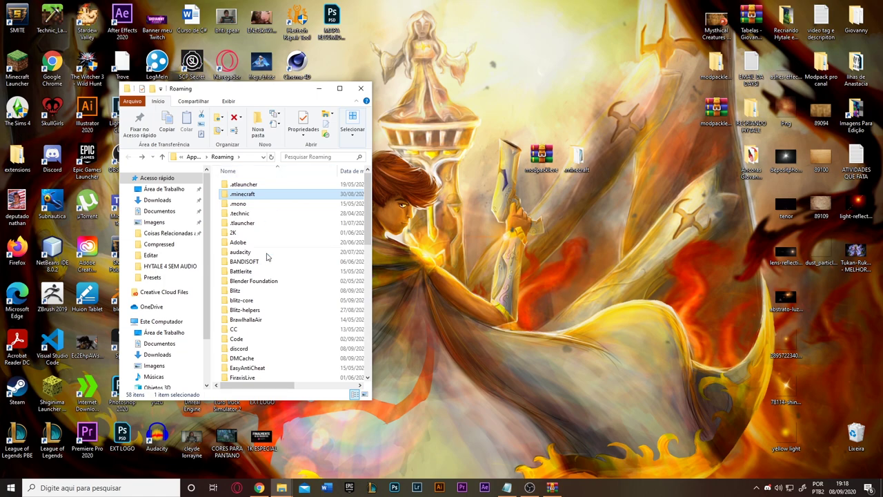
drag(578, 158, 613, 156)
Move the old .minecraft's saves and screenshots folders onto the desktop.
click(252, 197)
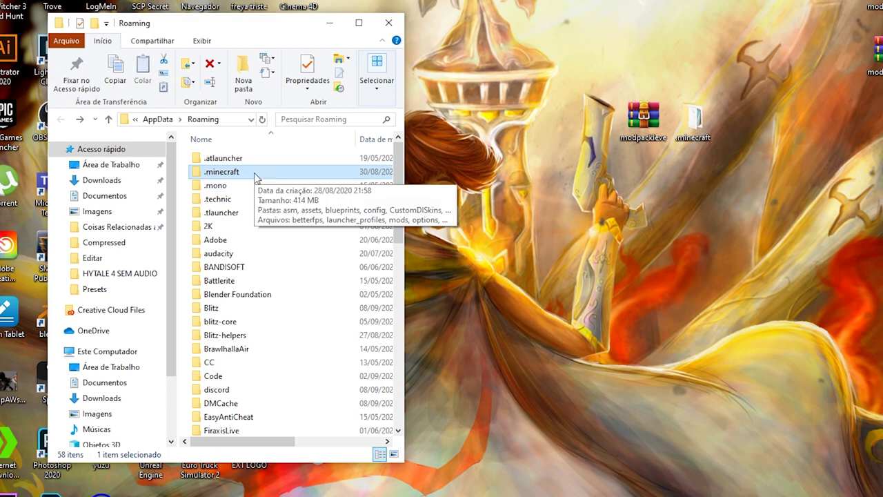
double_click(253, 173)
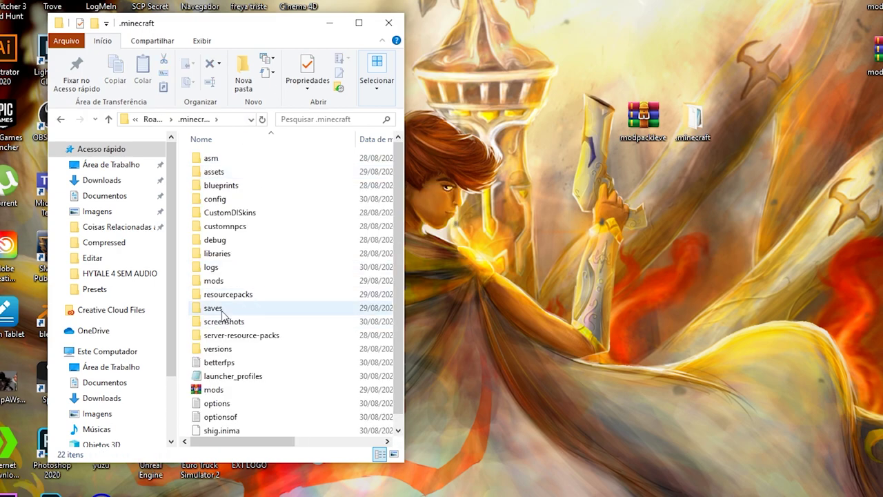
drag(230, 311, 696, 393)
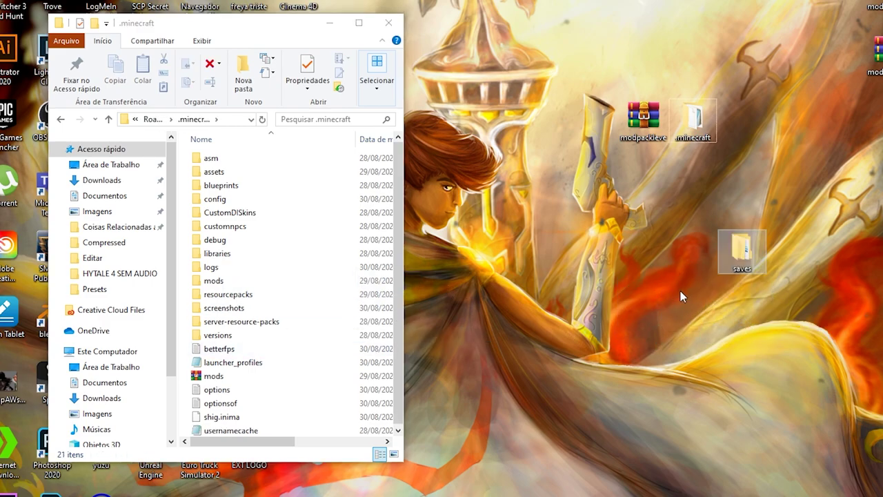
click(656, 336)
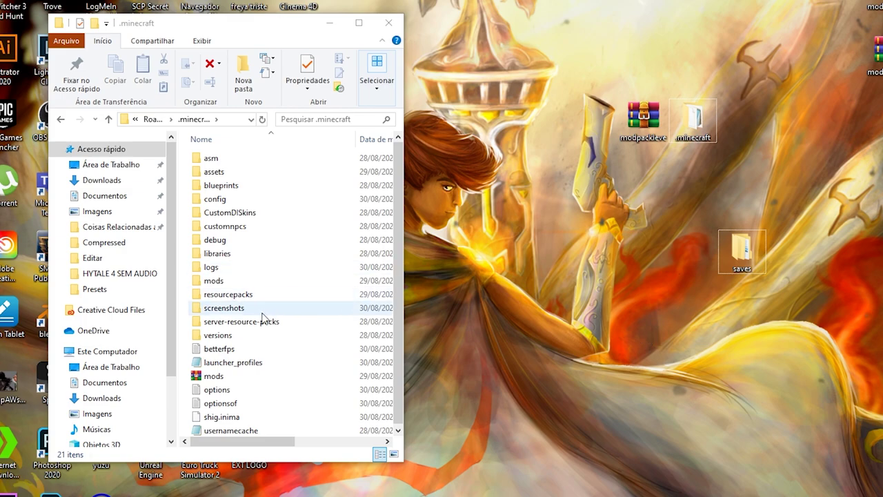
double_click(214, 311)
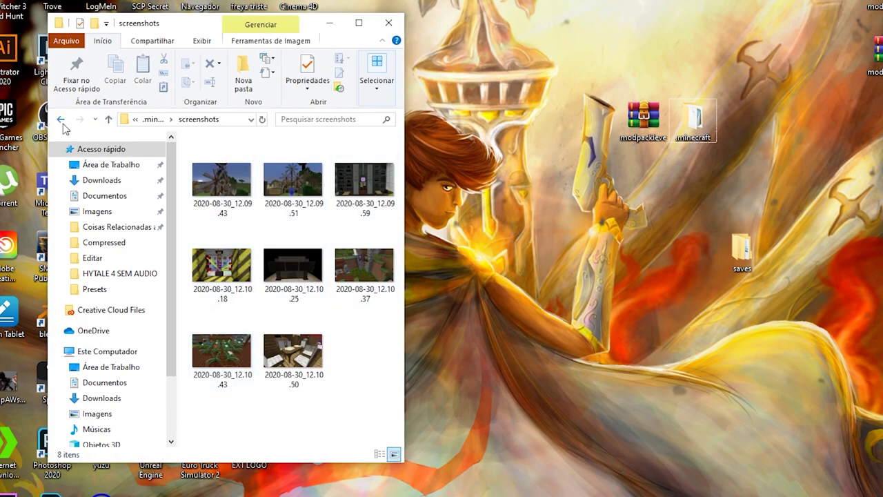
click(61, 118)
drag(224, 308, 763, 291)
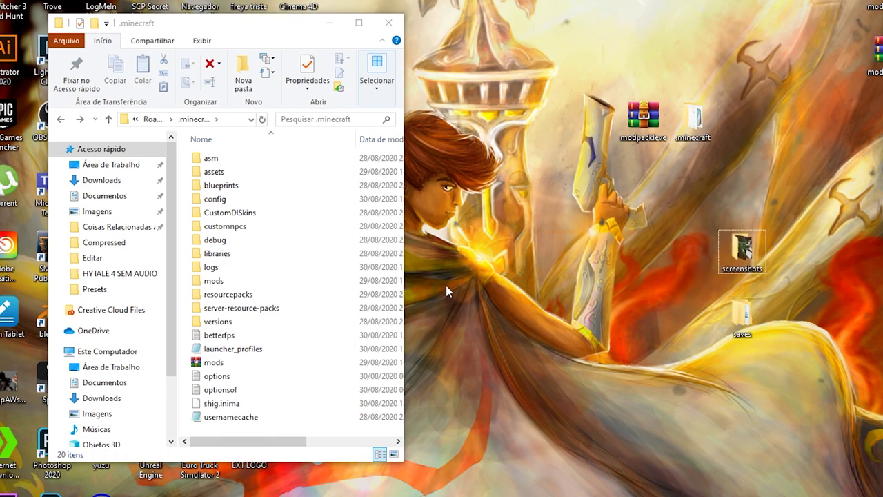
Delete the old .minecraft folder from Roaming.
click(231, 363)
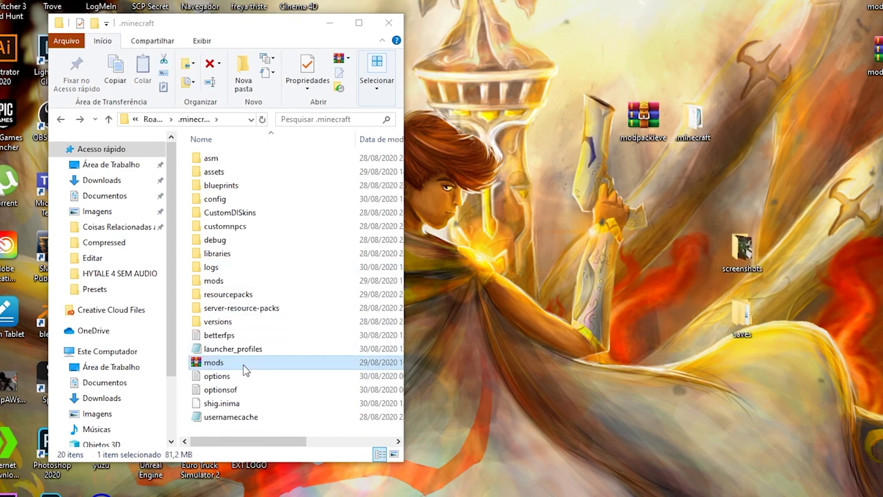
click(61, 119)
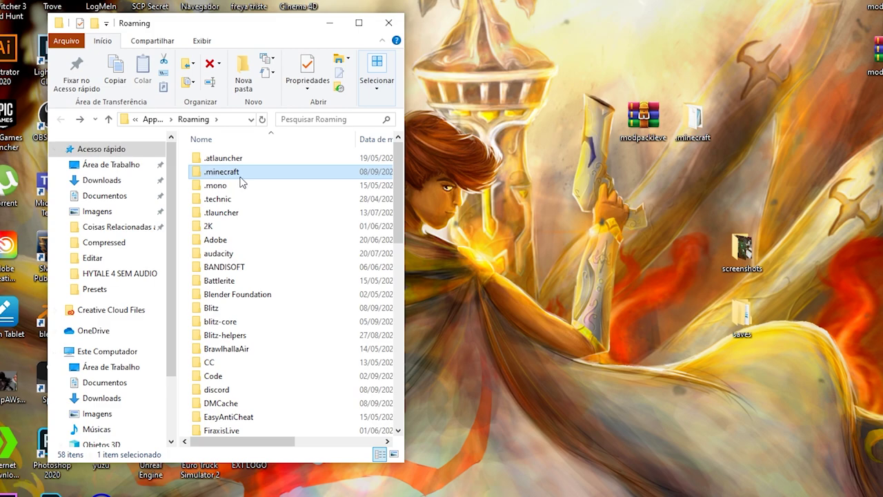
key(Delete)
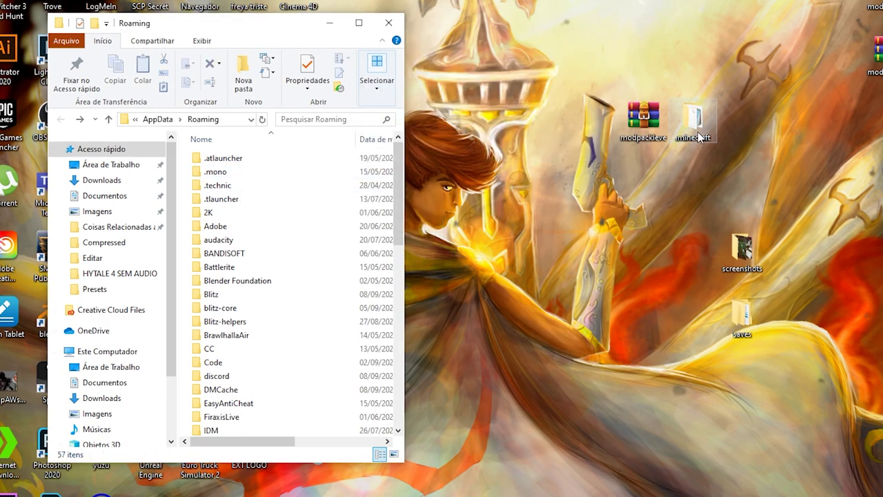
Move the modpack's .minecraft folder into Roaming and verify its mods folder.
drag(695, 130, 185, 289)
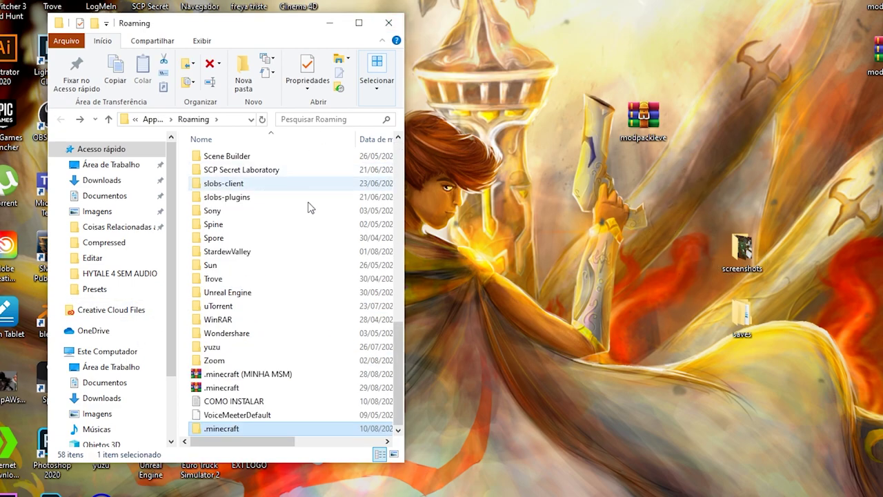
double_click(236, 429)
double_click(228, 227)
scroll(213, 279, down, 9)
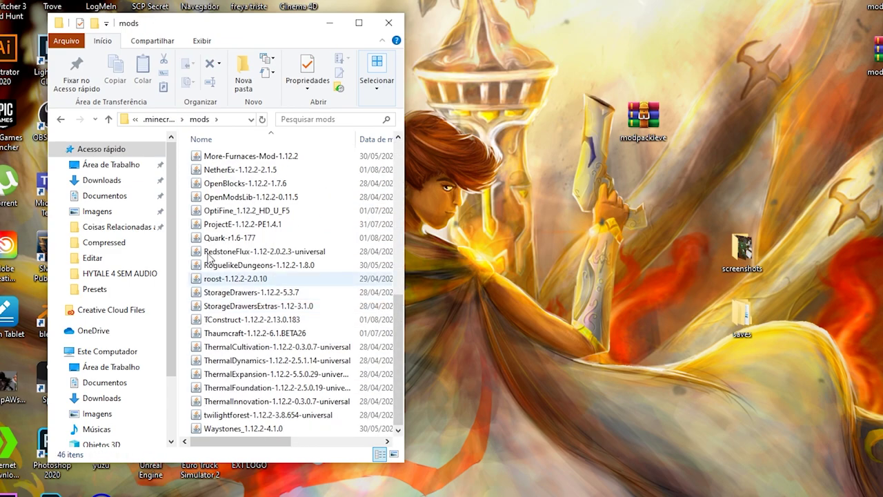
click(60, 120)
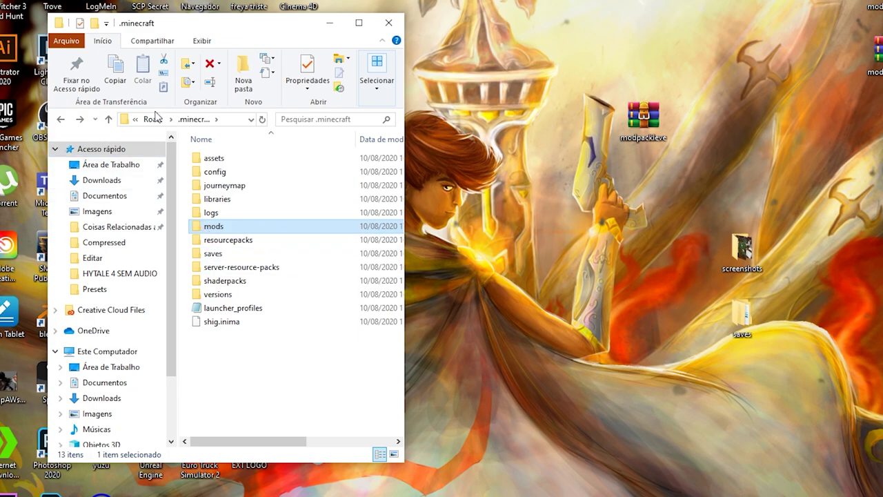
click(152, 119)
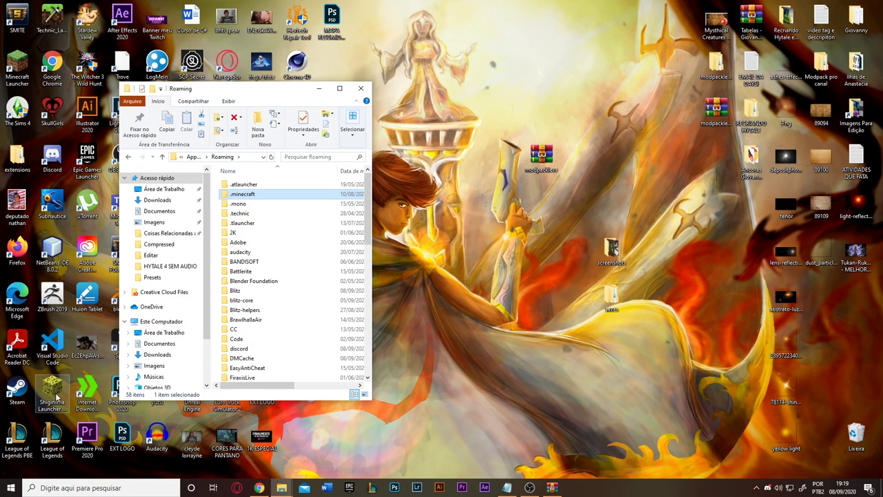
Start Shiginima Launcher from its desktop shortcut and select the existing username.
click(51, 392)
drag(51, 391, 585, 154)
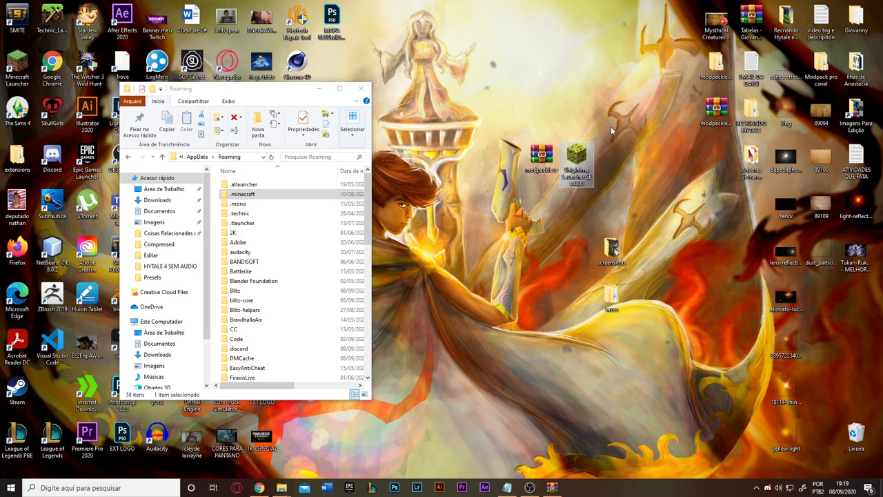
double_click(578, 157)
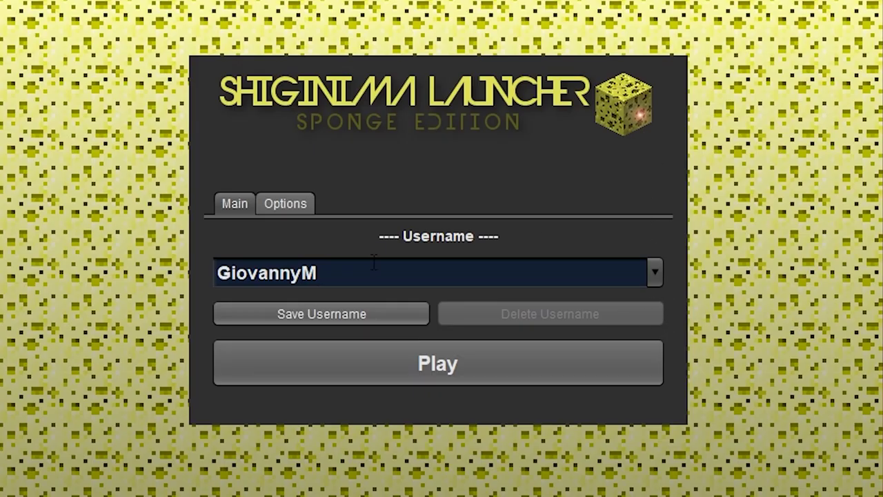
double_click(373, 262)
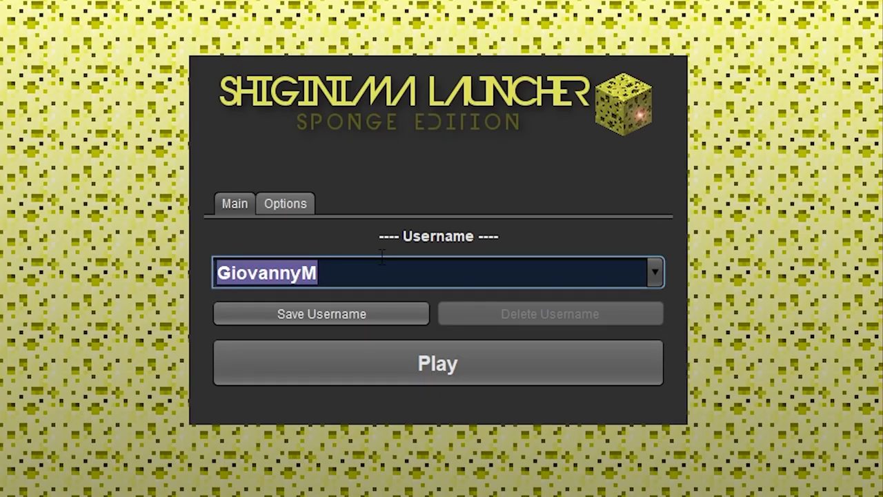
Enter a new username and launch Minecraft 1.12.2 with the Forge profile.
text(joao)
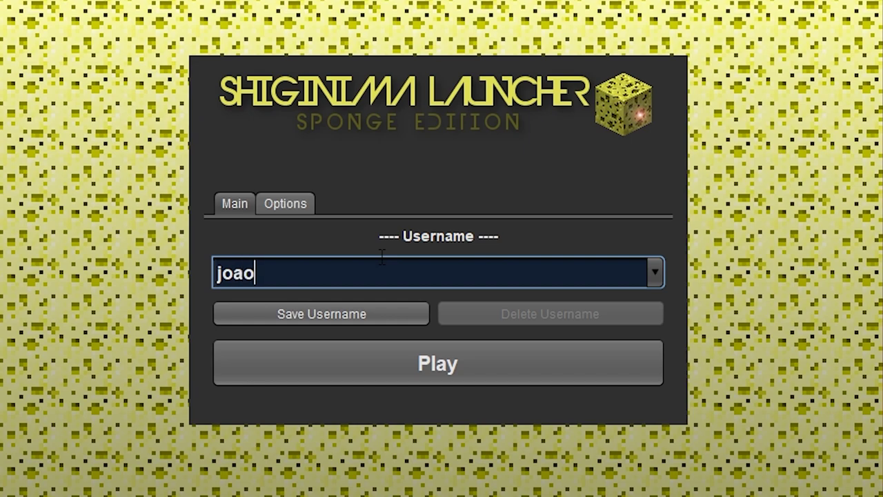
text(zinhoga)
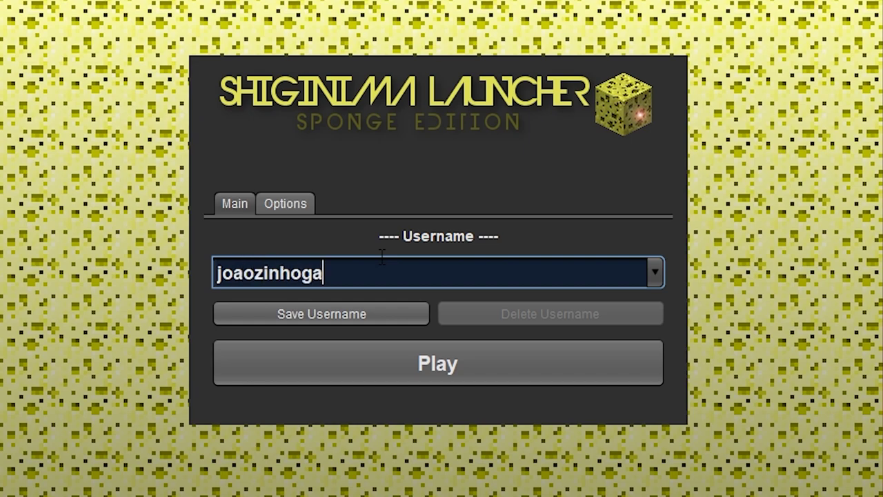
text(meplays1)
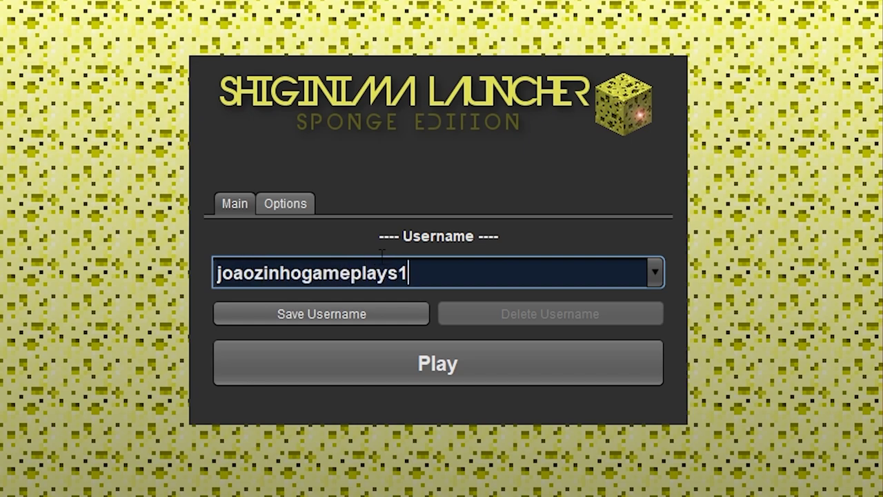
text(020202011)
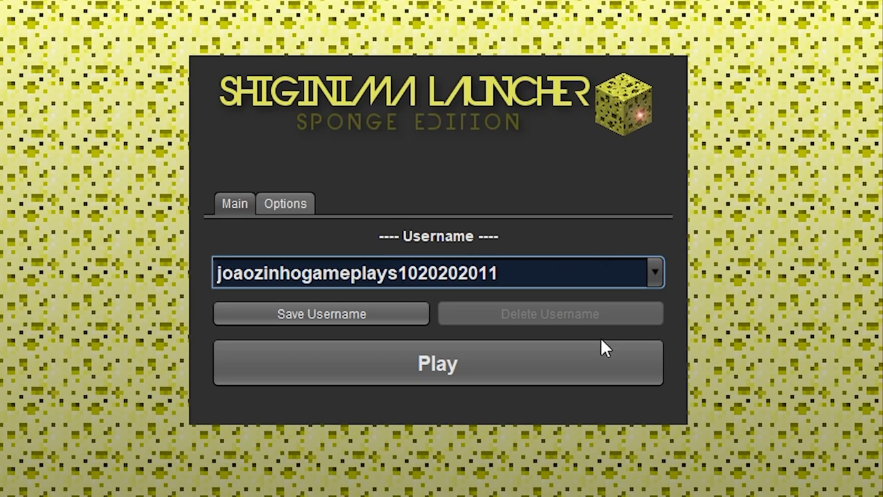
click(587, 373)
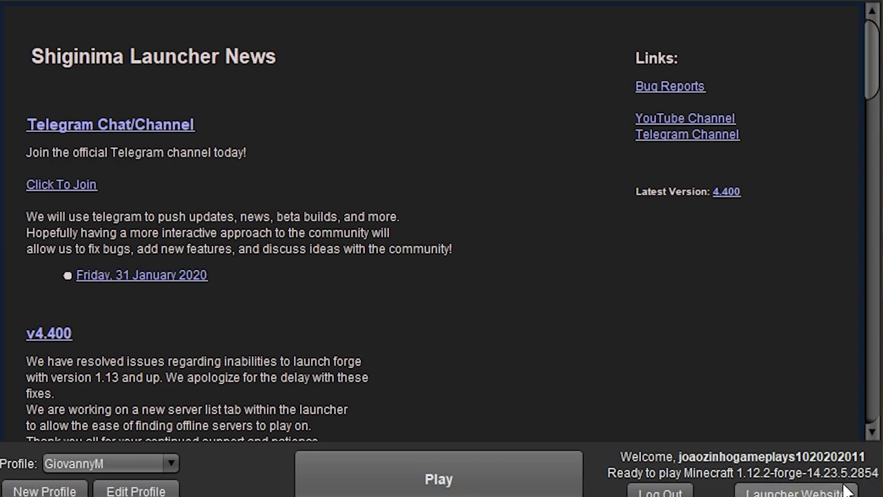
click(513, 490)
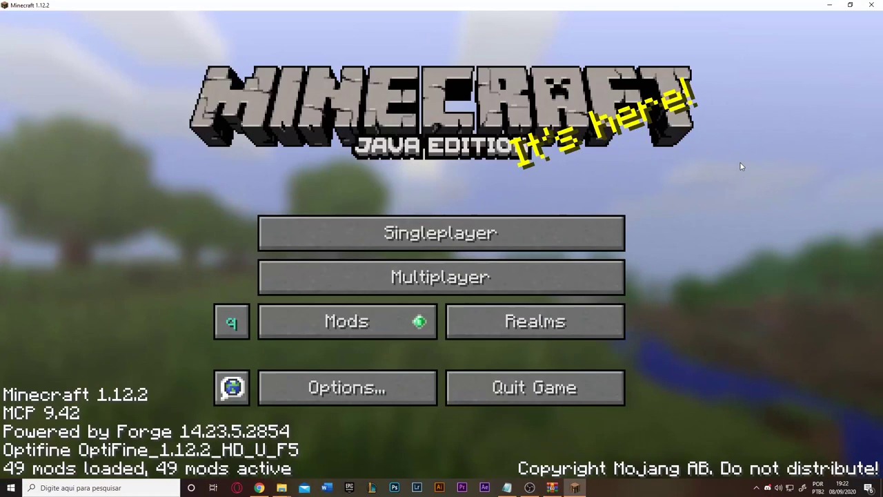
Turn Master Volume to OFF under Music & Sounds and return to the title screen.
click(363, 402)
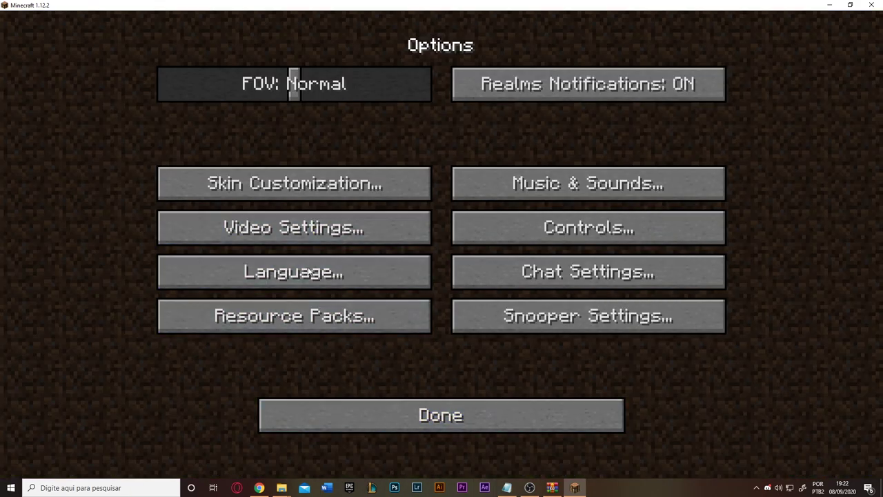
click(469, 190)
drag(407, 84, 99, 69)
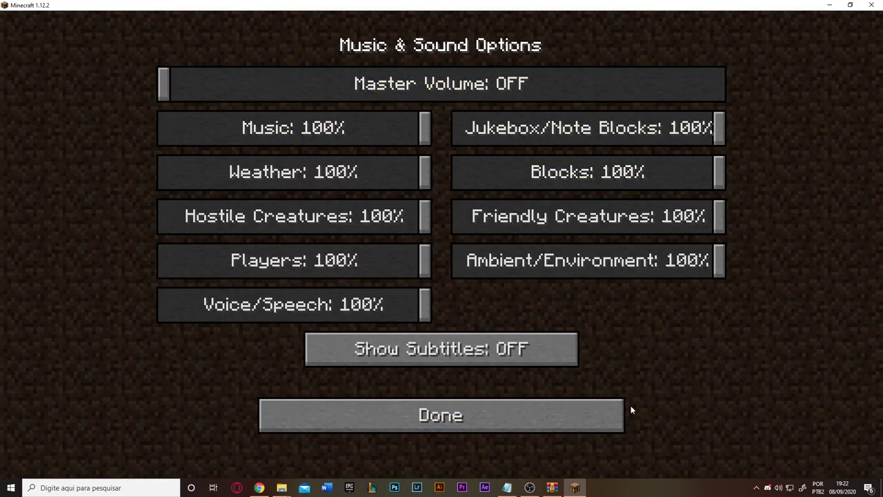
click(528, 414)
click(527, 415)
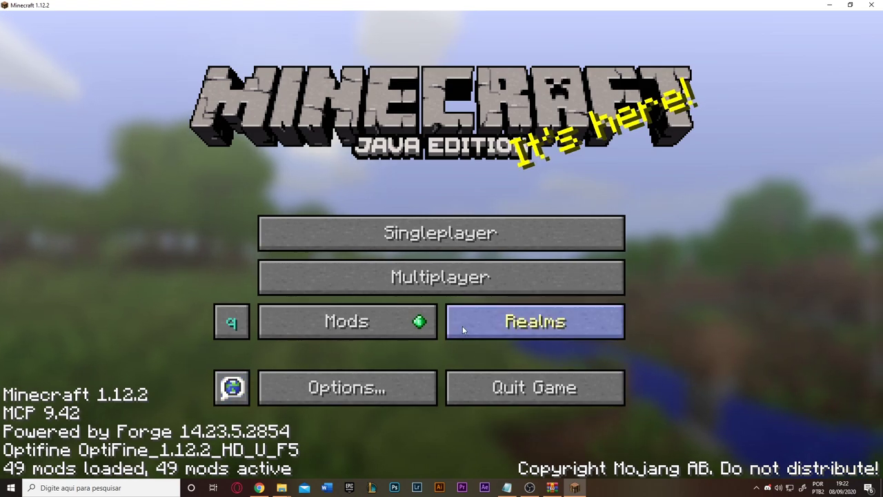
Start a new singleplayer world and replace the default name with a custom world name.
click(518, 242)
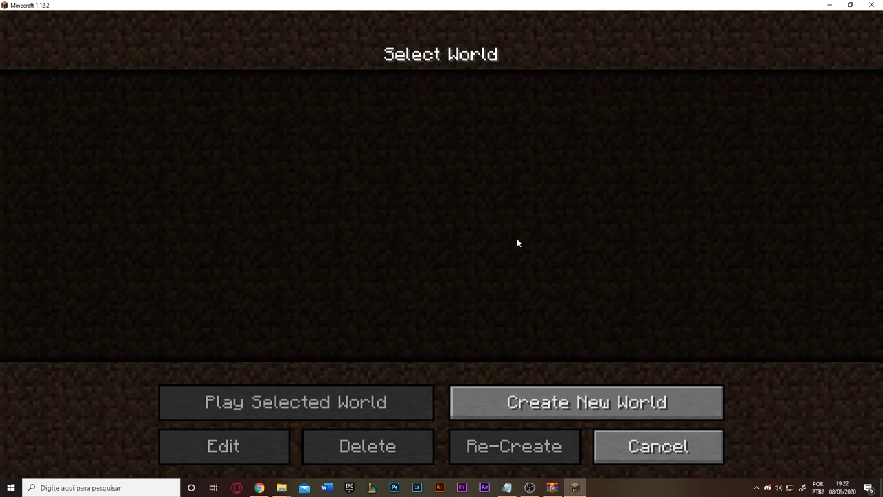
click(571, 388)
click(572, 388)
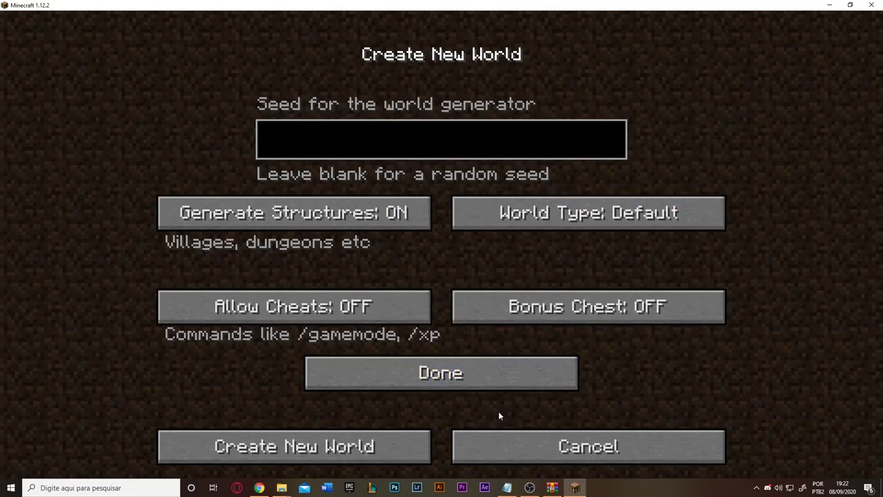
click(491, 373)
key(BackSpace)
key(BackSpace)
key(BackSpace)
key(BackSpace)
key(BackSpace)
key(BackSpace)
key(BackSpace)
key(BackSpace)
key(BackSpace)
text(ana maria'sa)
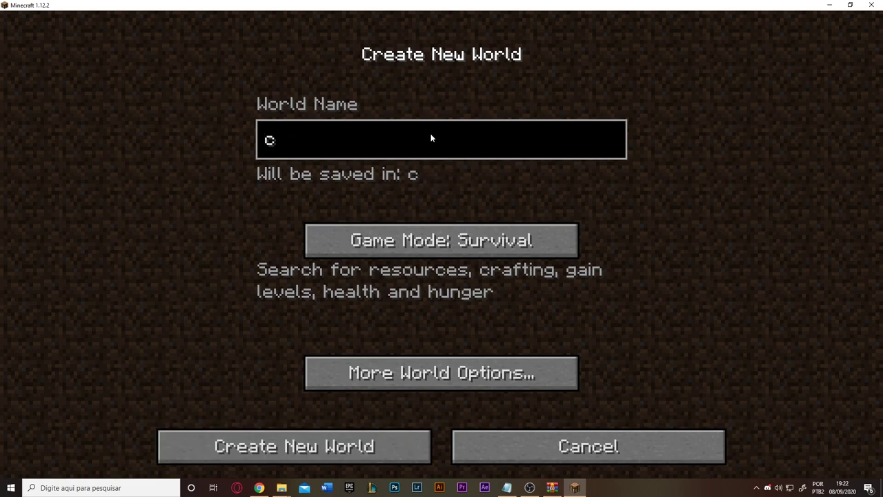
key(BackSpace)
text(braga's hos)
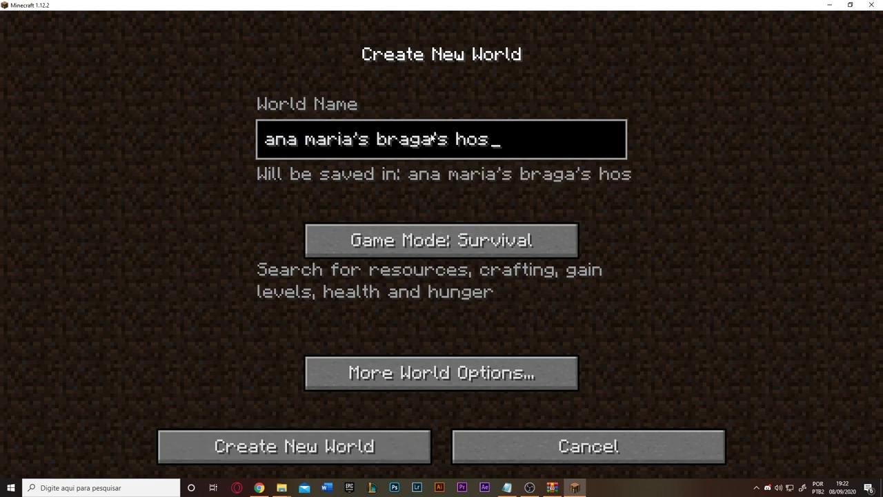
key(BackSpace)
text(use fashio)
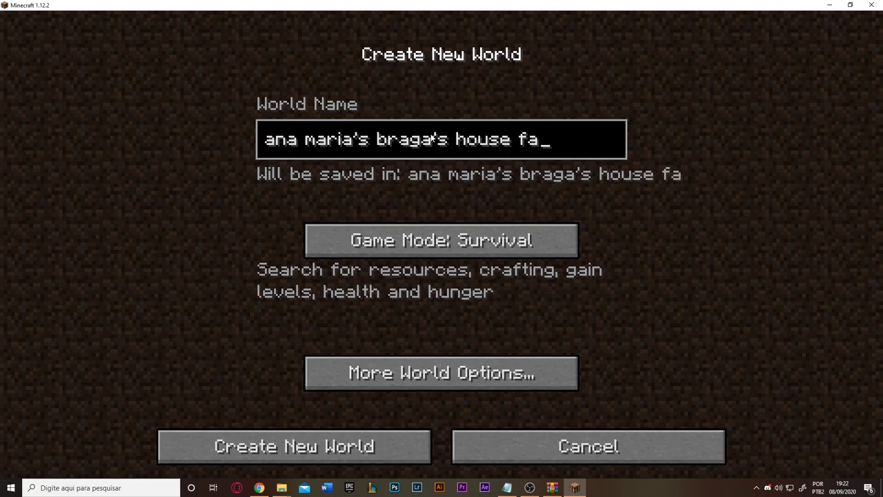
Leave the game mode on Survival and create the world.
click(465, 249)
click(469, 249)
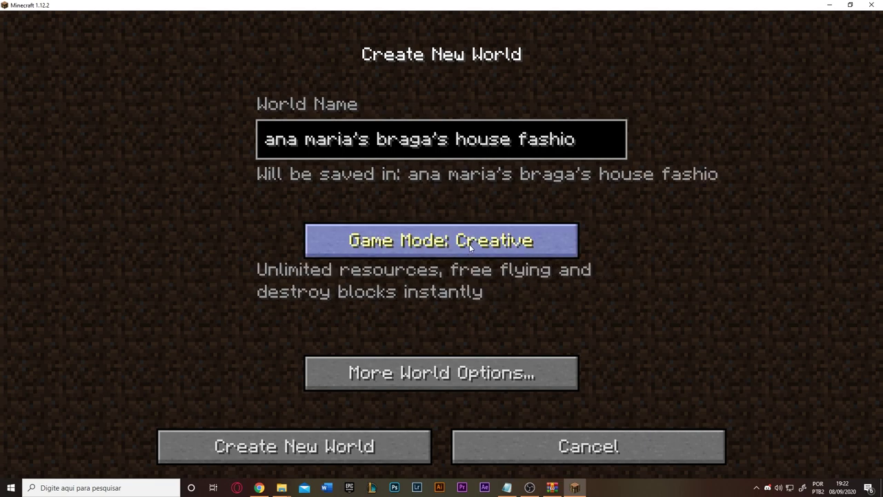
click(469, 248)
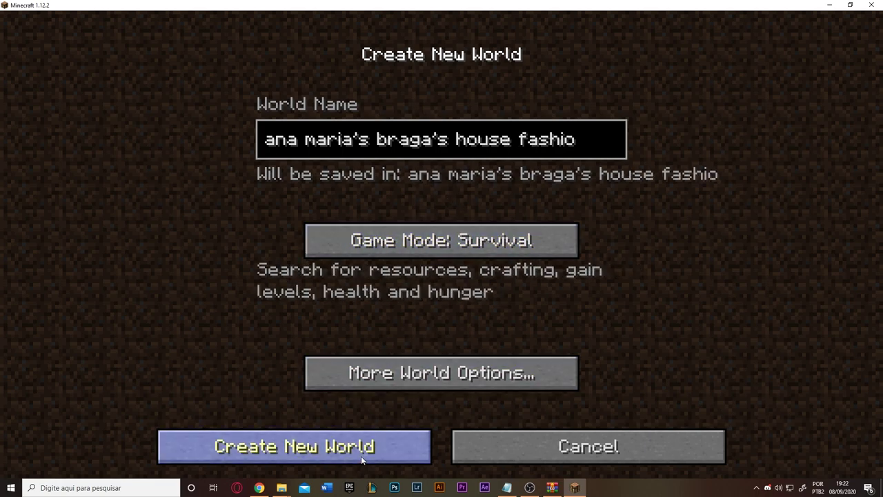
click(399, 445)
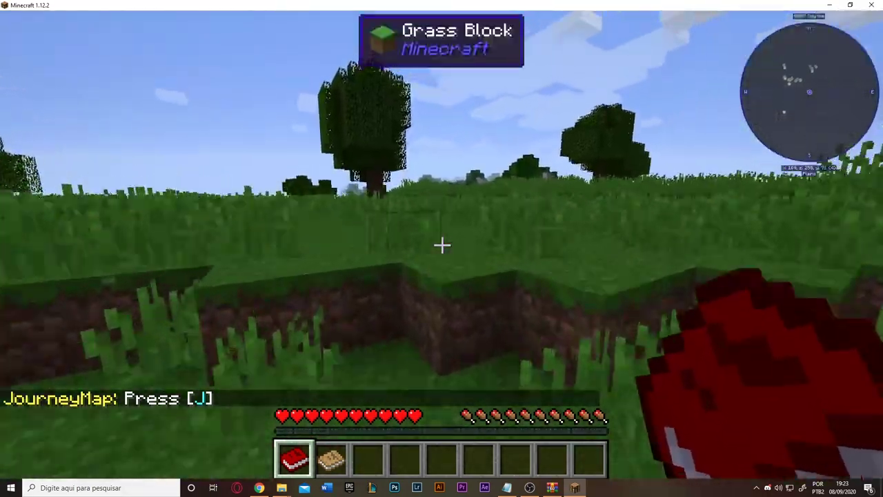
Walk to an oak tree, break its trunk, and collect the oak wood and sapling.
key(3)
key(w)
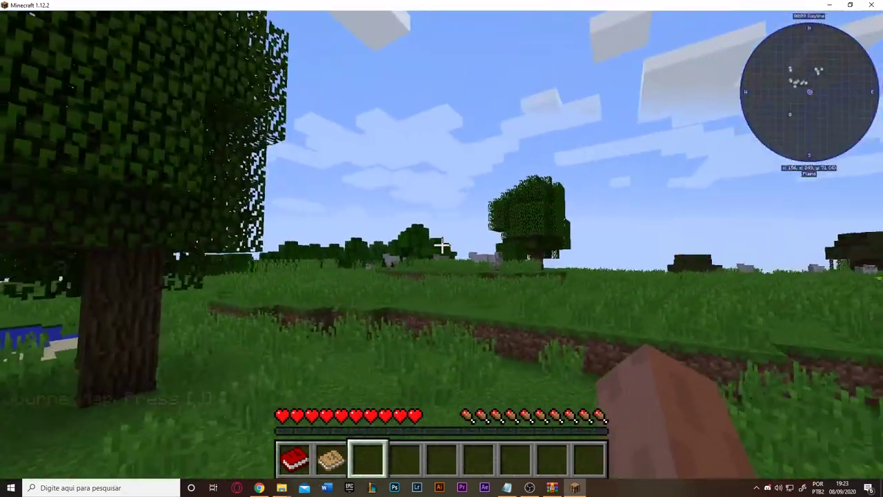
key(w)
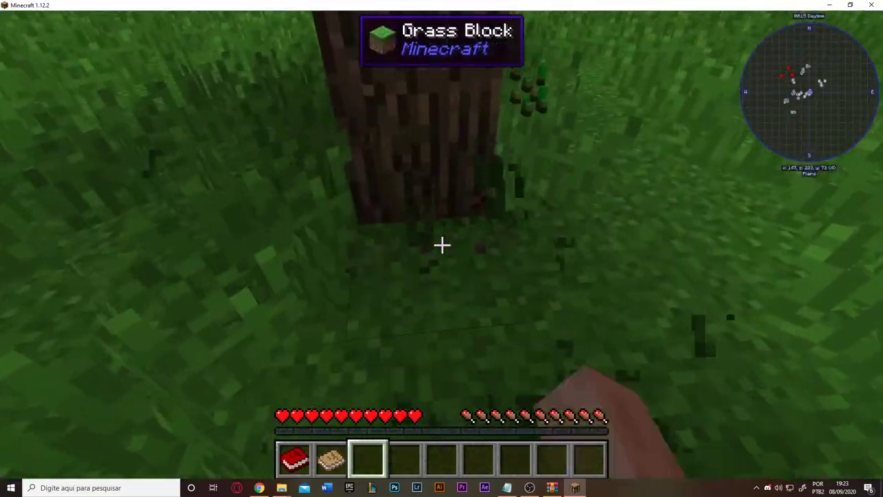
drag(442, 244, 442, 244)
key(w)
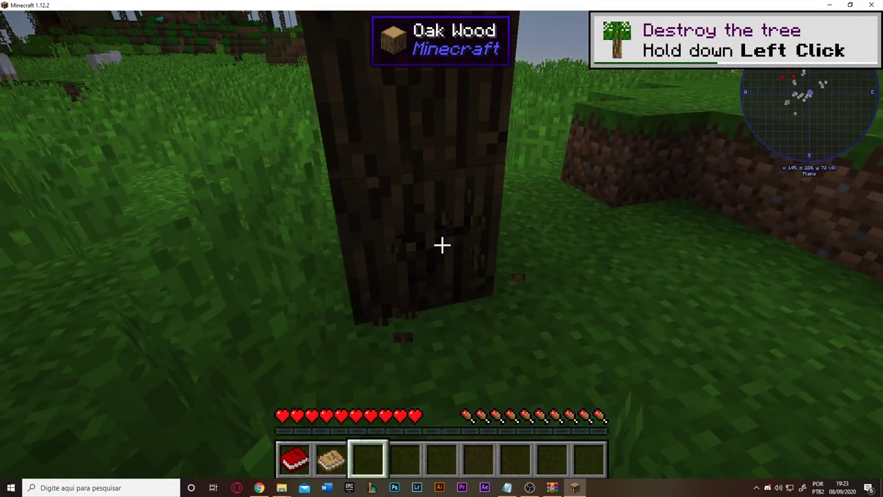
drag(441, 244, 441, 244)
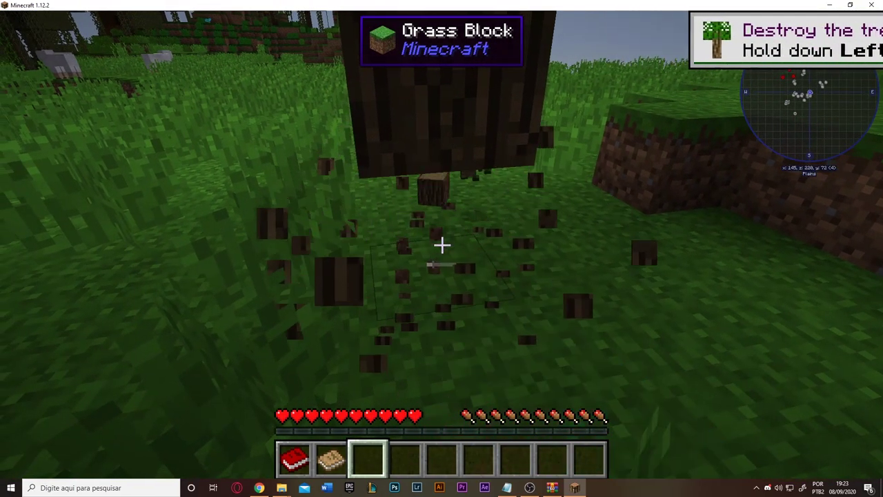
key(w)
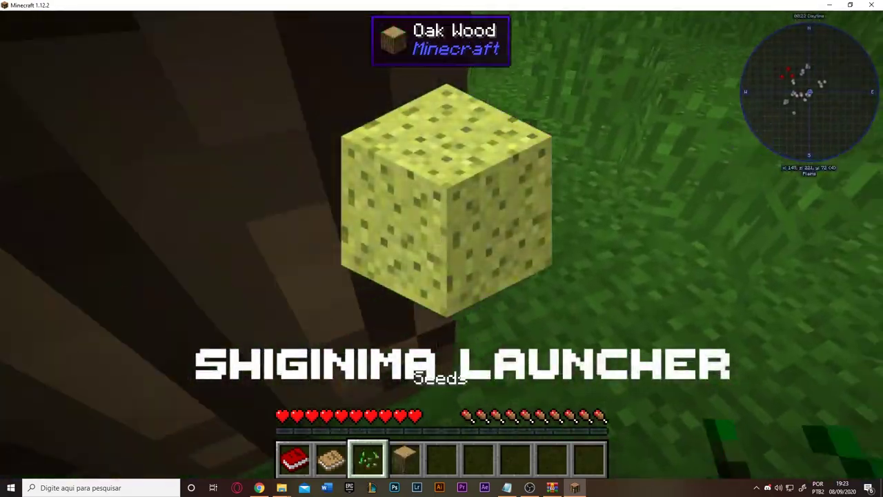
Explore the grassy plains past the pond toward the mountain and trees.
scroll(441, 249, down, 1)
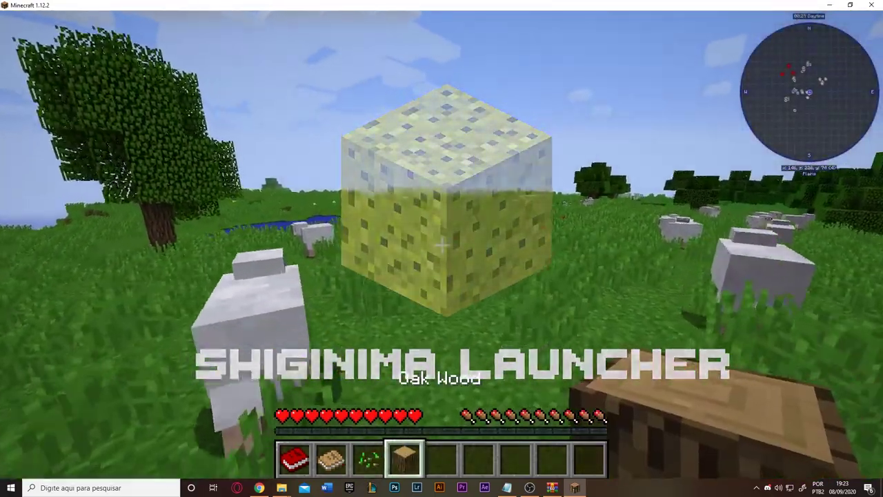
key(w)
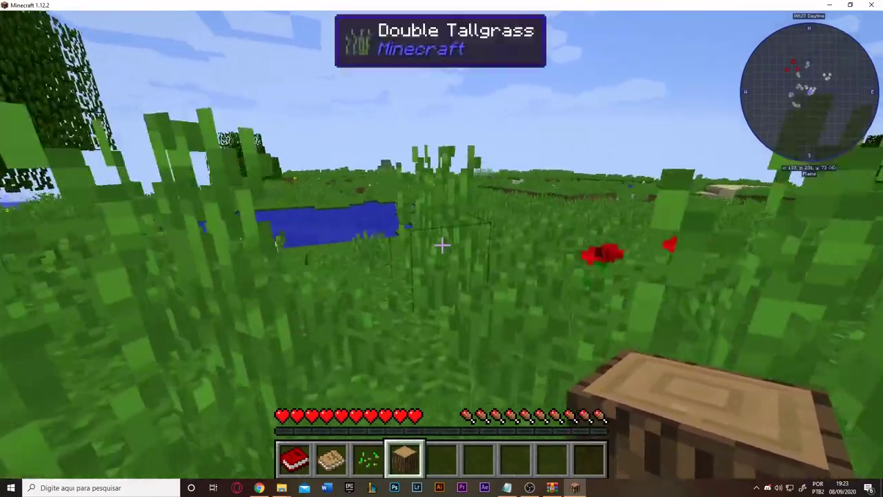
key(w)
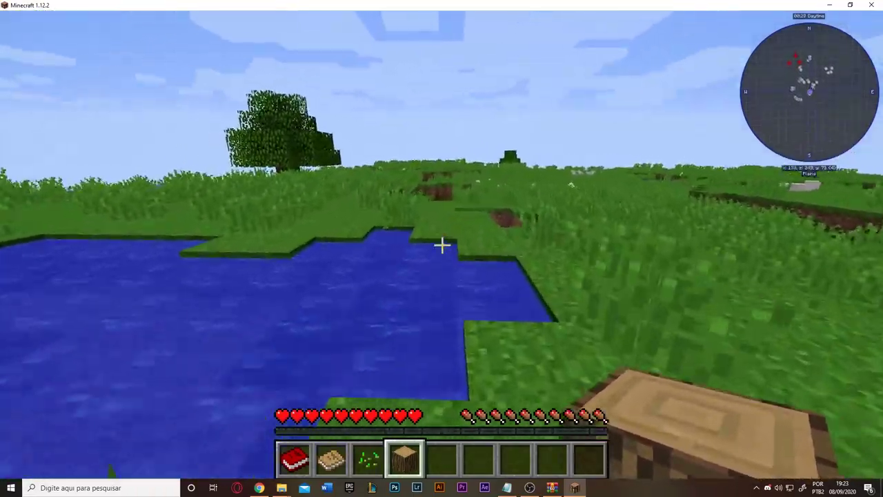
key(w)
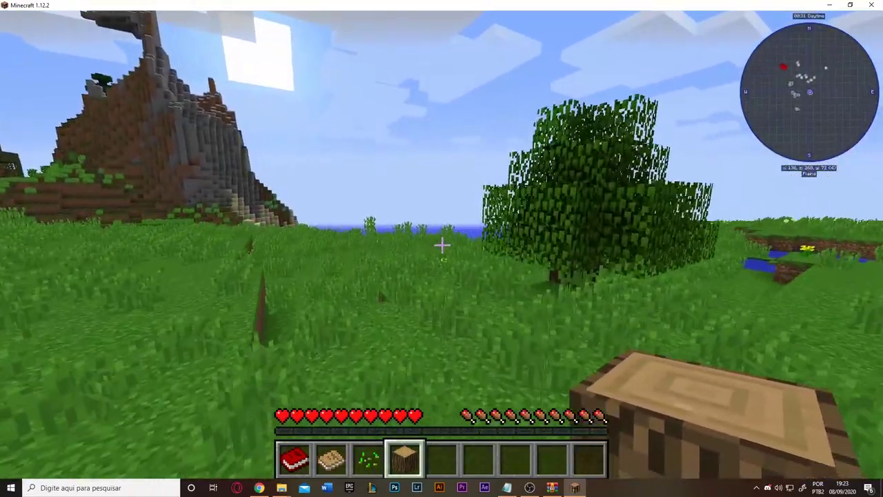
key(w)
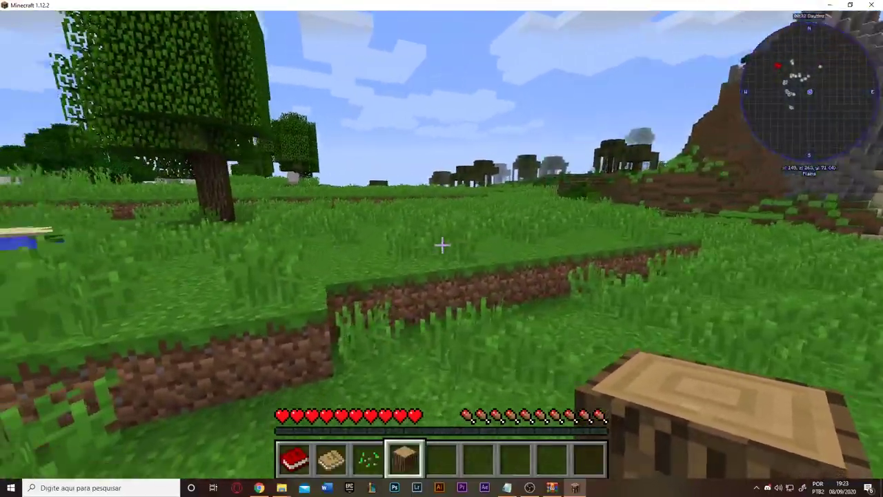
key(w)
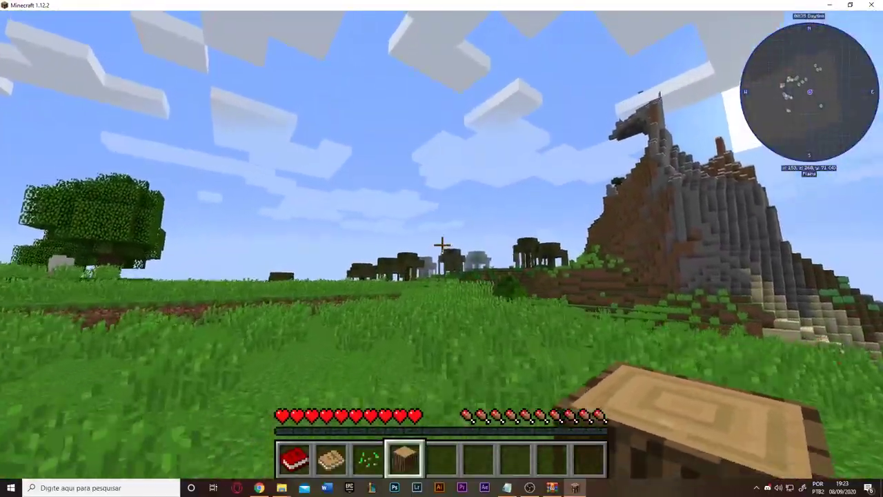
key(w)
key(w)
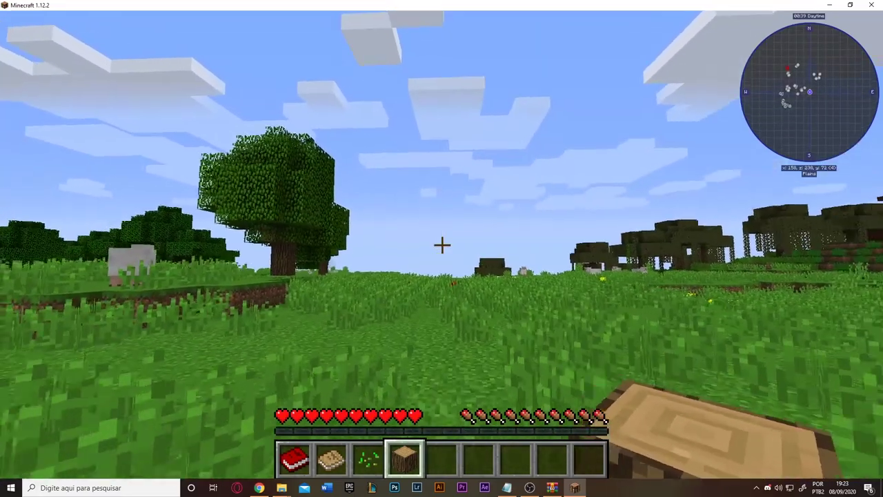
key(w)
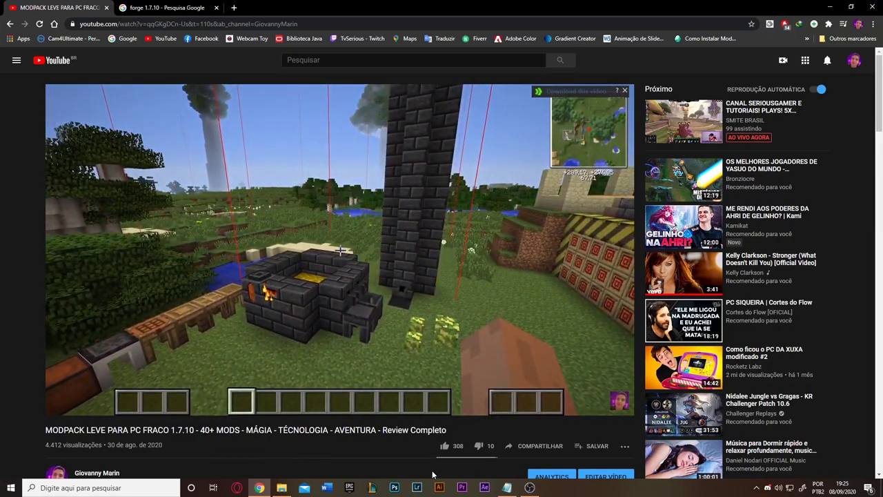
Like the modpack review video, pause it at 3:10, and minimize Chrome.
click(445, 446)
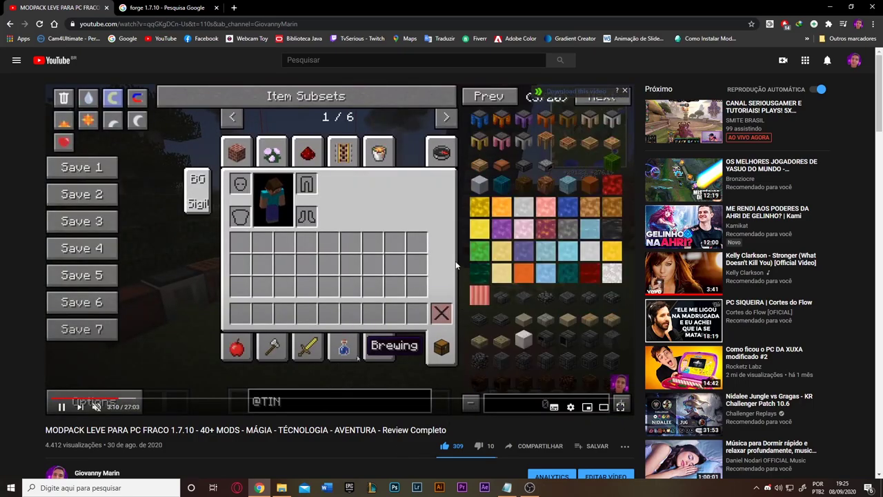
key(space)
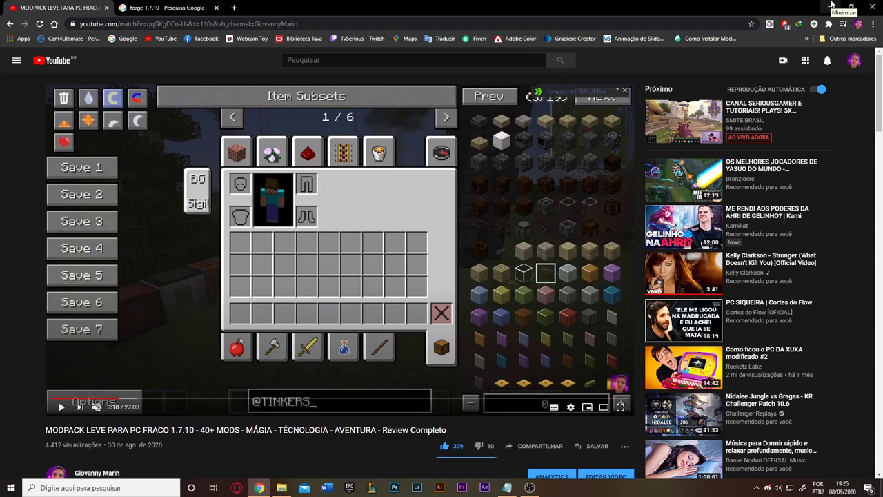
click(832, 6)
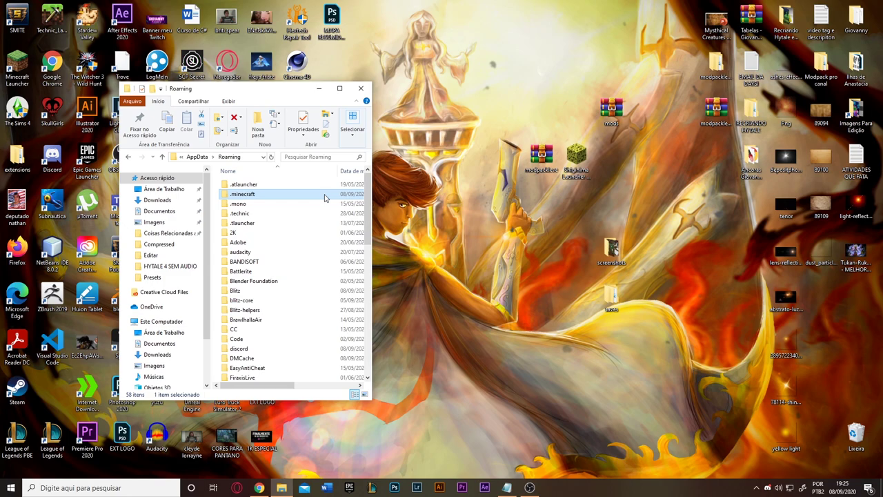
double_click(319, 196)
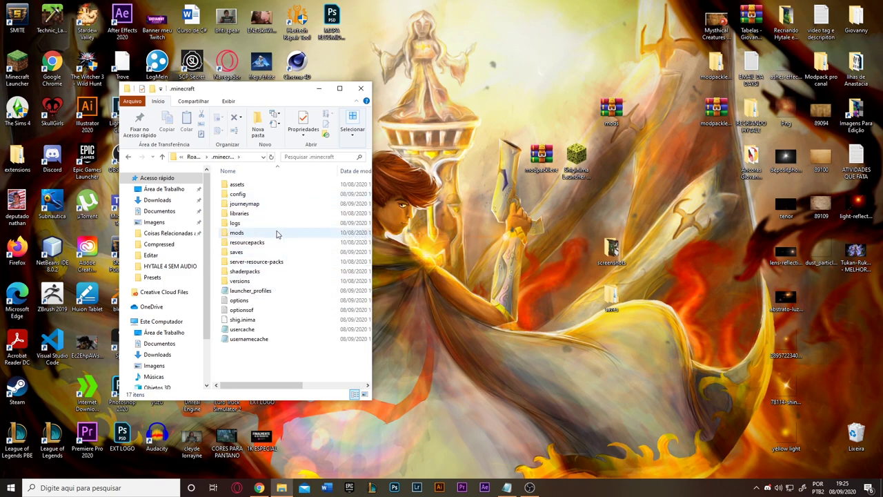
click(129, 157)
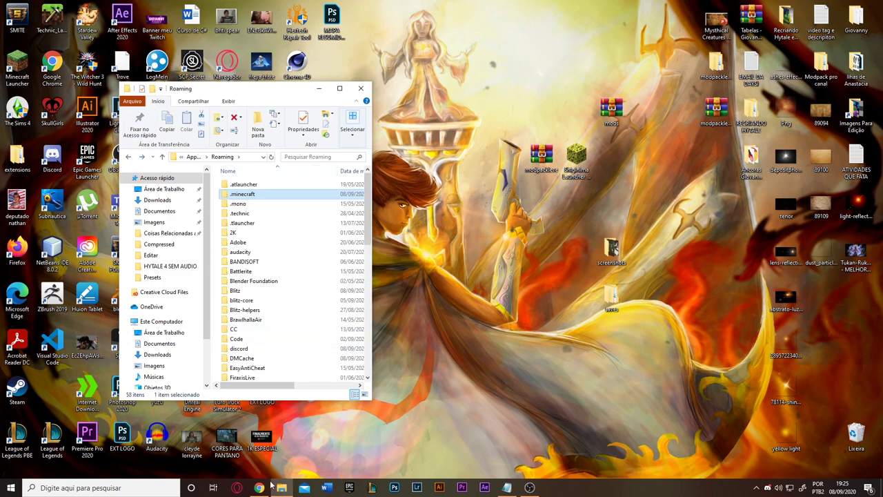
click(576, 160)
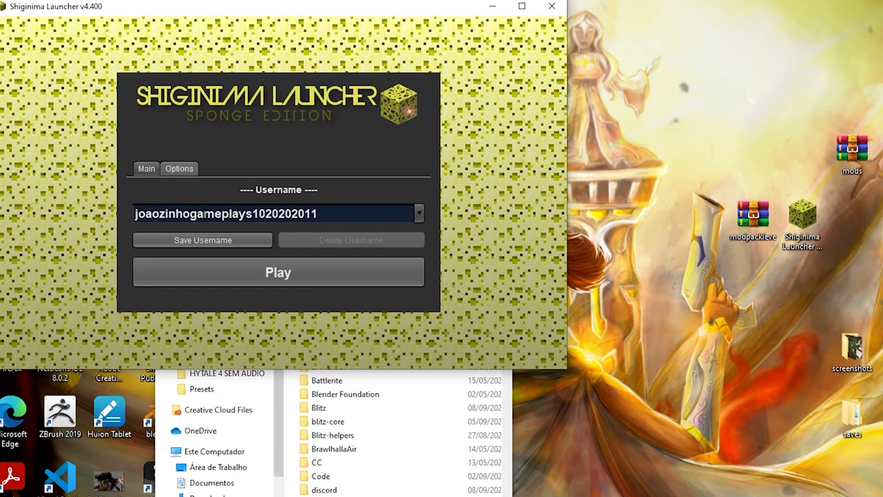
Replace the old username with a new one and log in.
click(353, 215)
key(BackSpace)
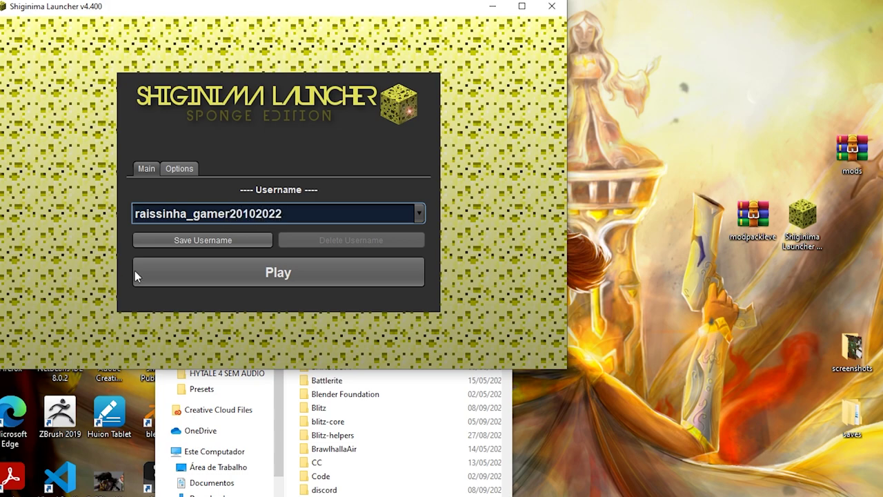
click(224, 281)
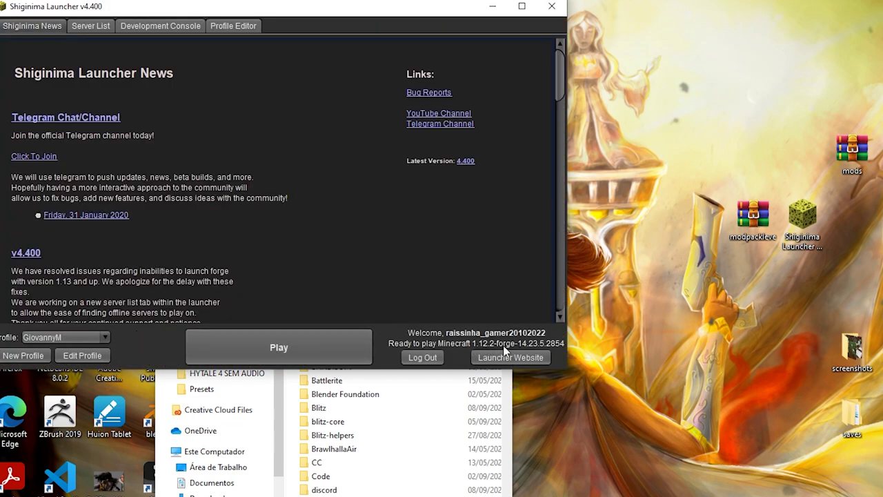
Set the profile's version to release 1.7.10 and save the profile.
click(96, 359)
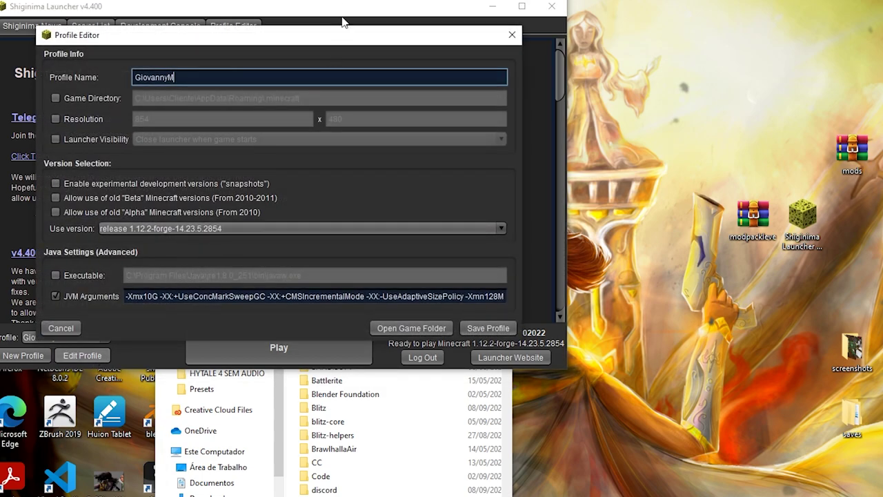
drag(422, 36, 781, 158)
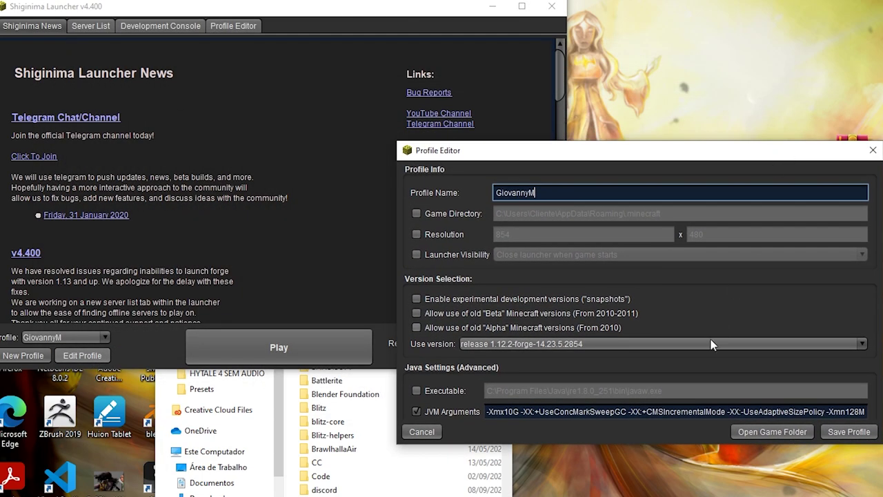
click(620, 343)
scroll(646, 361, down, 8)
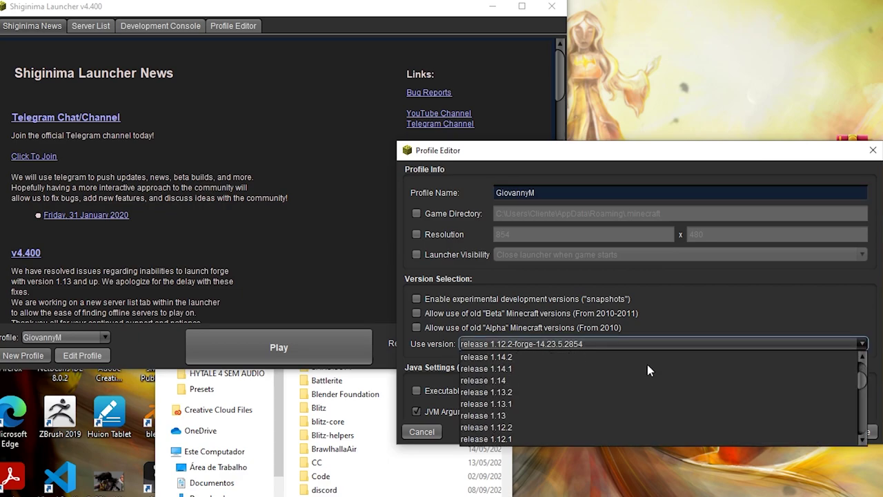
scroll(603, 394, down, 3)
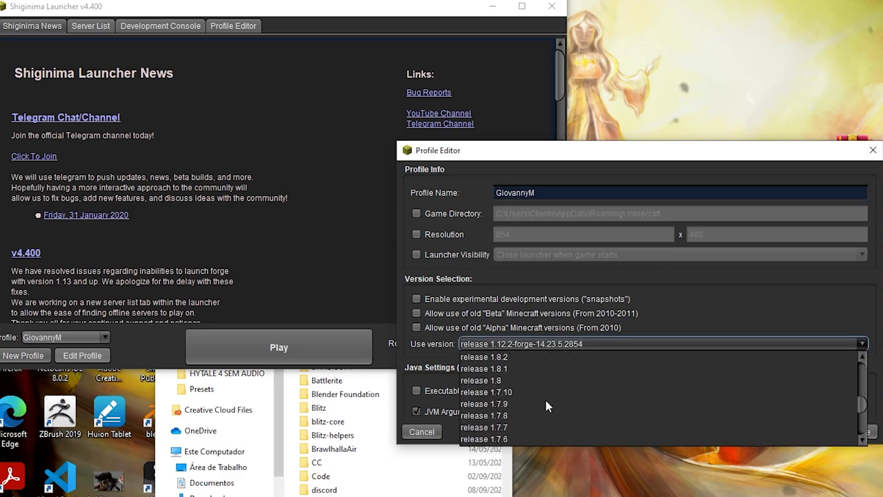
click(523, 392)
click(848, 431)
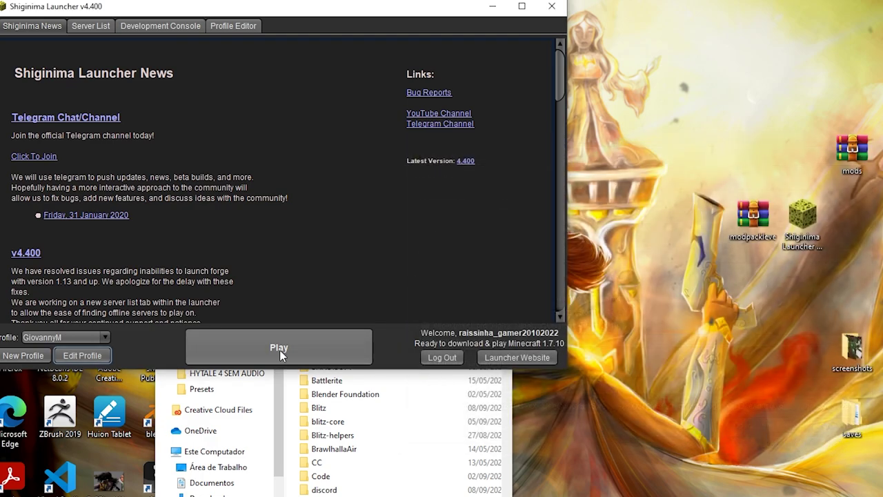
Start the Minecraft 1.7.10 download, then request the recommended Forge 1.7.10 installer from files.minecraftforge.net.
click(324, 343)
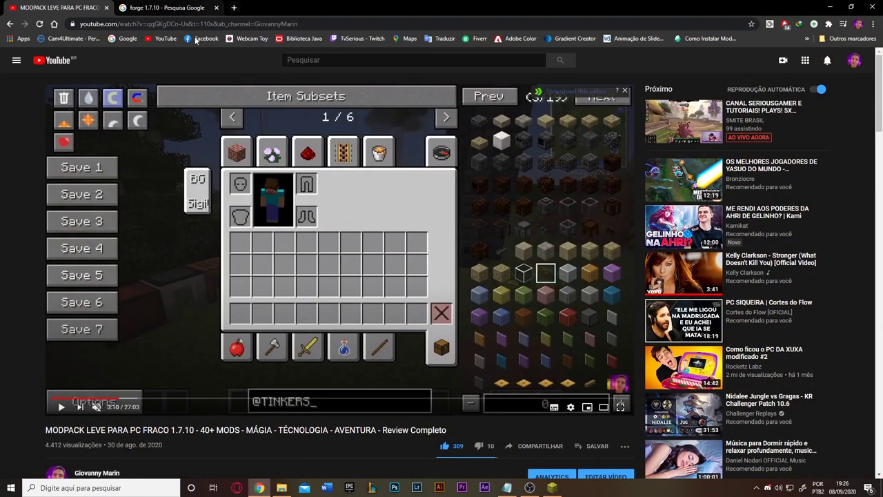
click(170, 11)
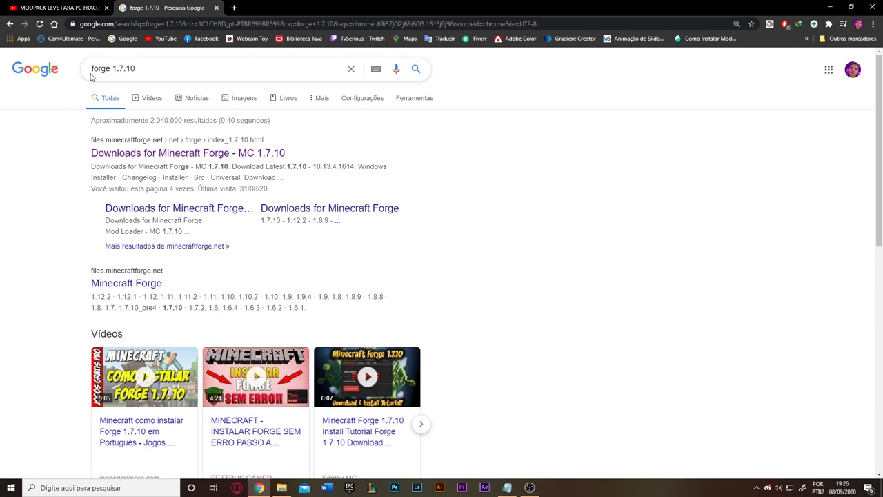
click(148, 69)
click(212, 151)
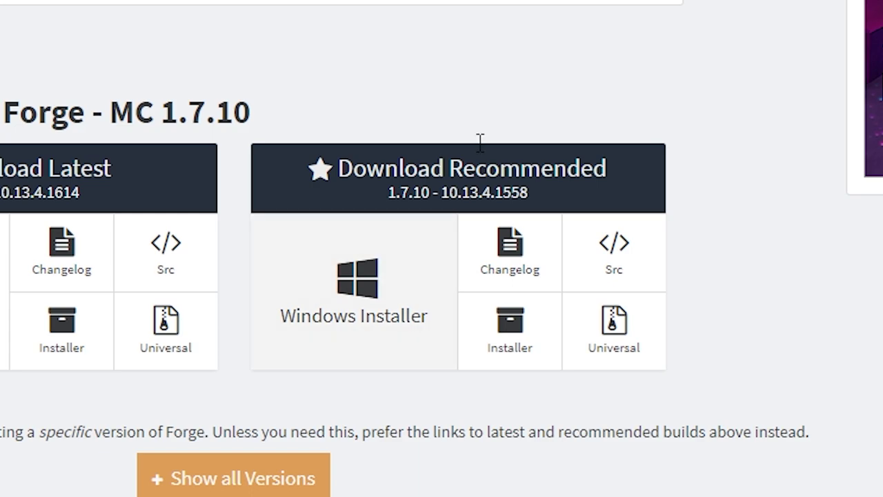
click(504, 357)
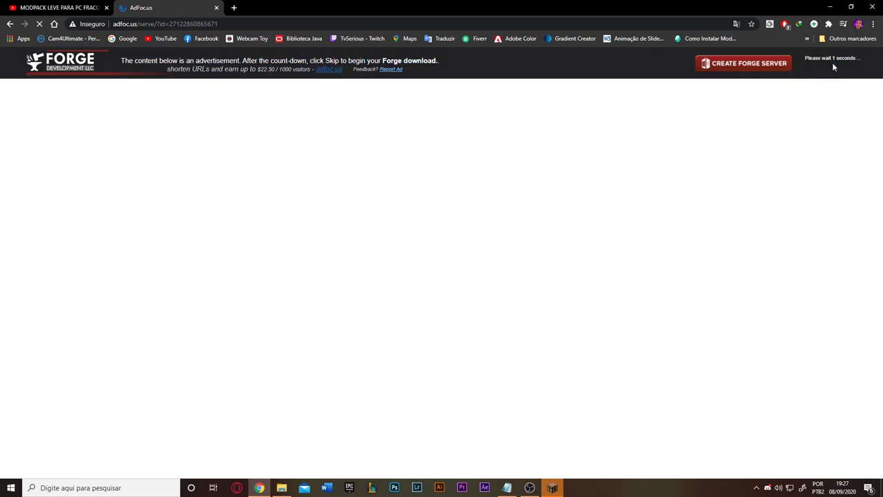
Skip the ad, quit the Minecraft 1.7.10 window, and keep the downloaded Forge installer jar.
click(822, 65)
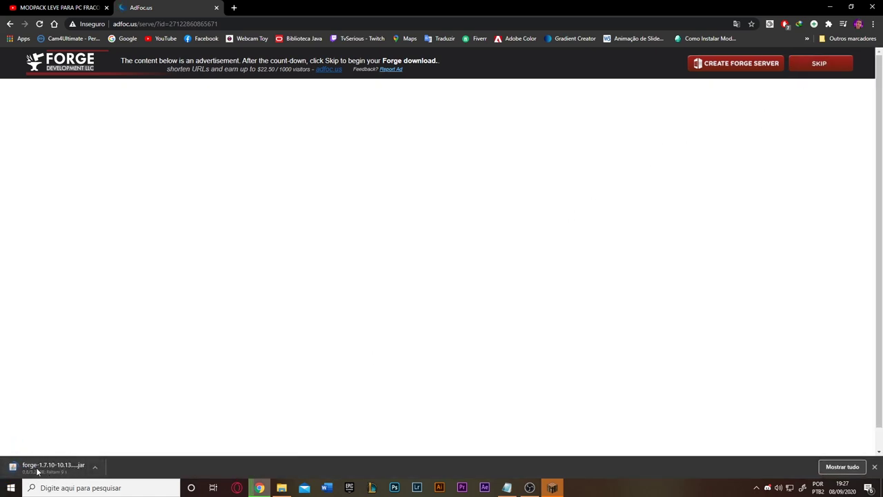
click(556, 485)
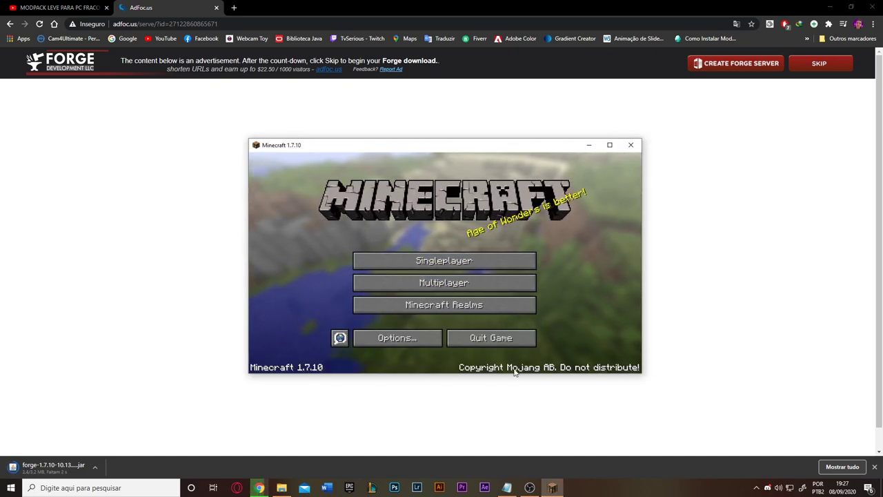
click(517, 344)
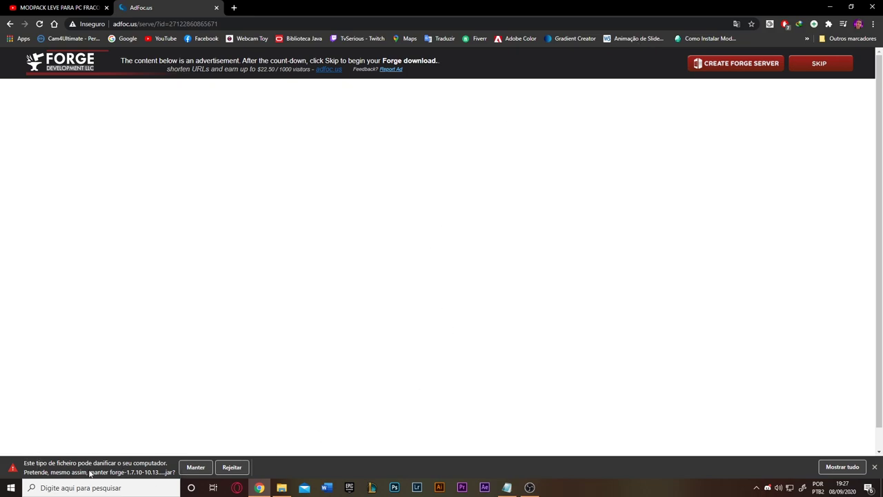
click(195, 468)
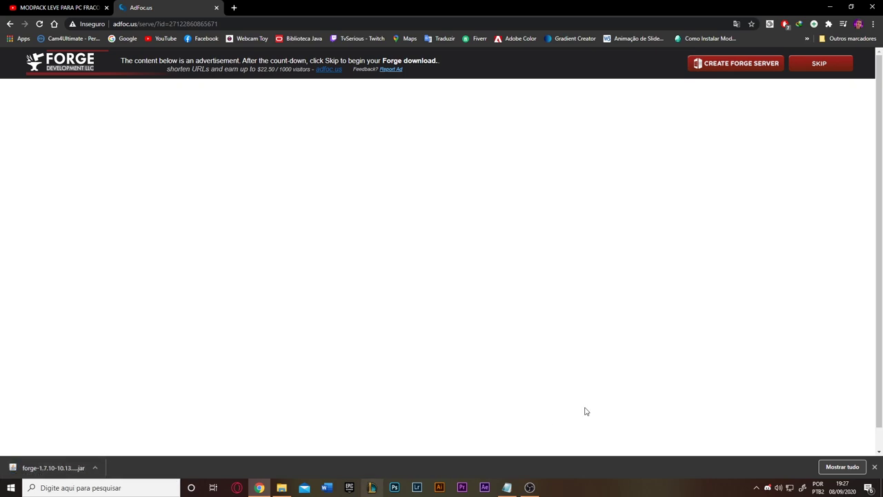
Install the Forge 10.13.4.1558-1.7.10 client from the downloaded jar, then minimize Chrome.
click(51, 468)
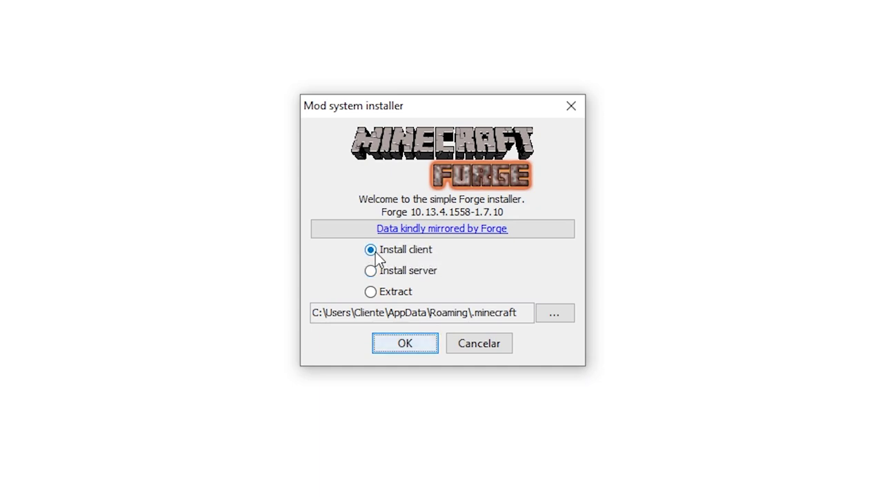
click(403, 348)
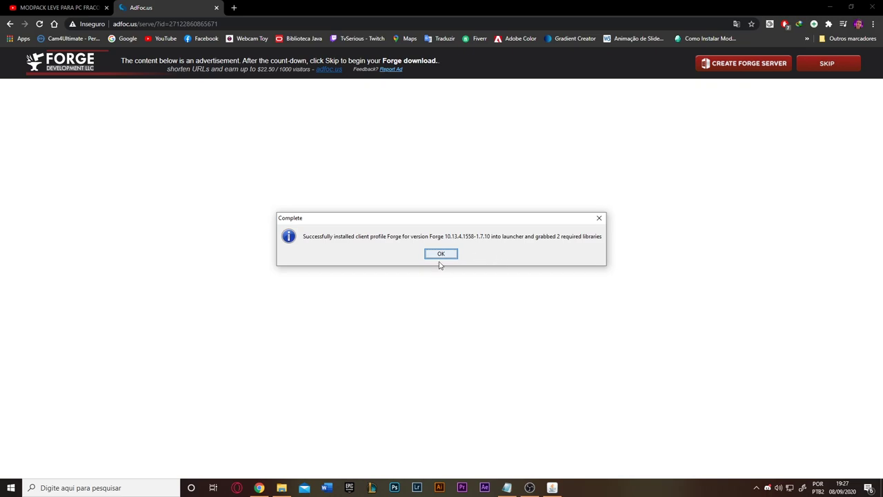
click(441, 254)
click(834, 7)
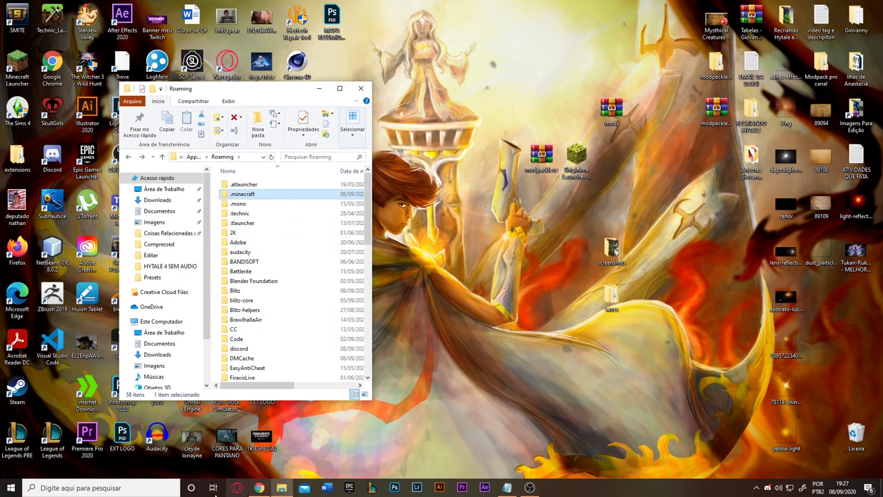
Launch Shiginima Launcher through a Windows search for 'shi'.
click(103, 487)
text(shi)
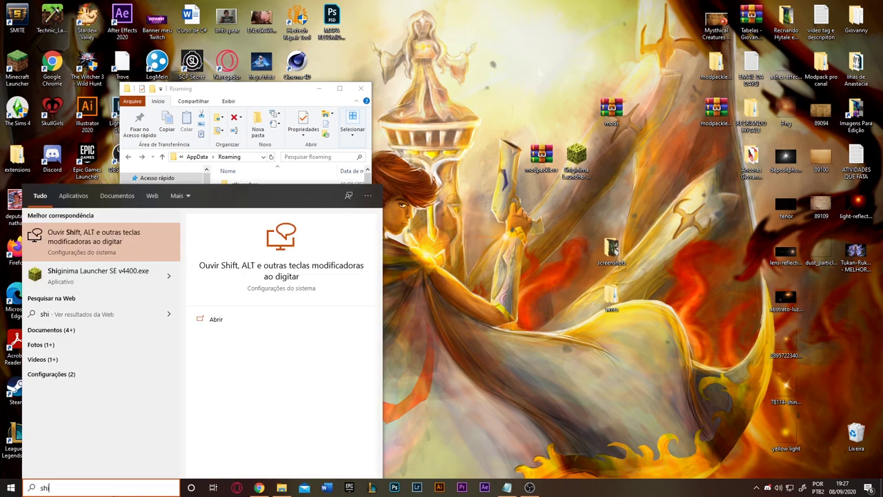
click(98, 273)
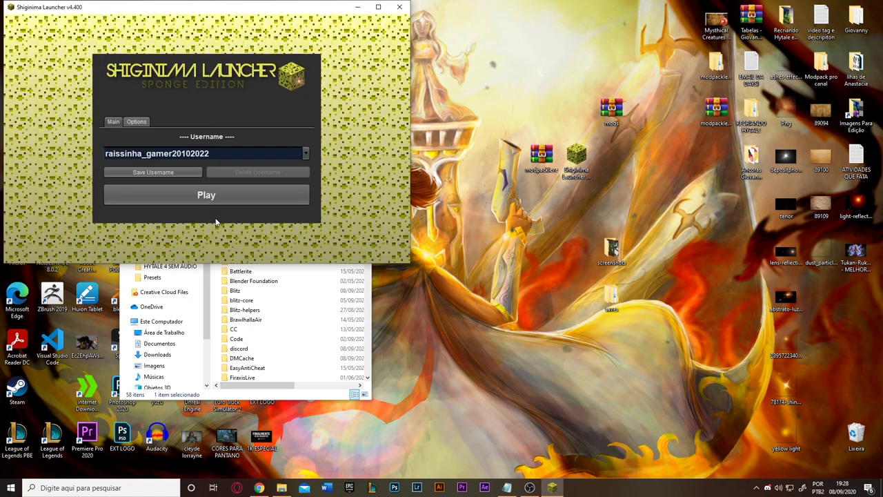
Set the profile version to release 1.7.10-Forge10.13.4.1558-1.7.10, save it, and start the game.
click(68, 253)
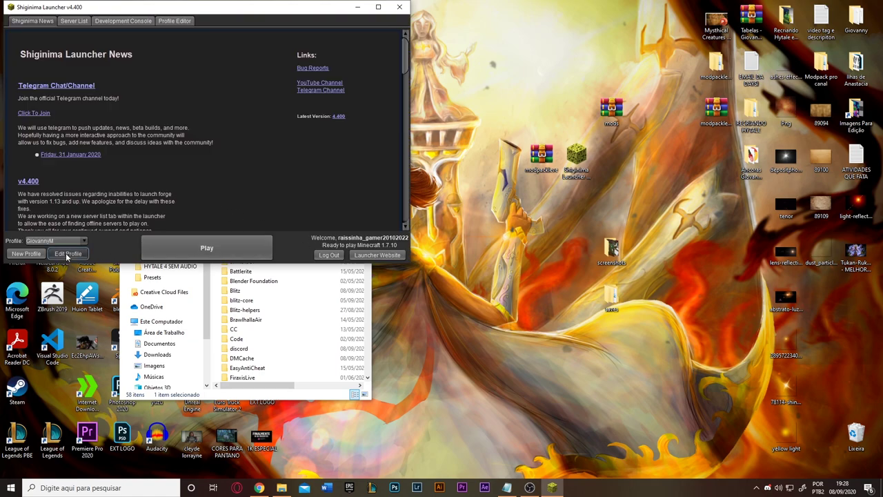
click(274, 164)
scroll(268, 206, down, 2)
scroll(252, 183, down, 5)
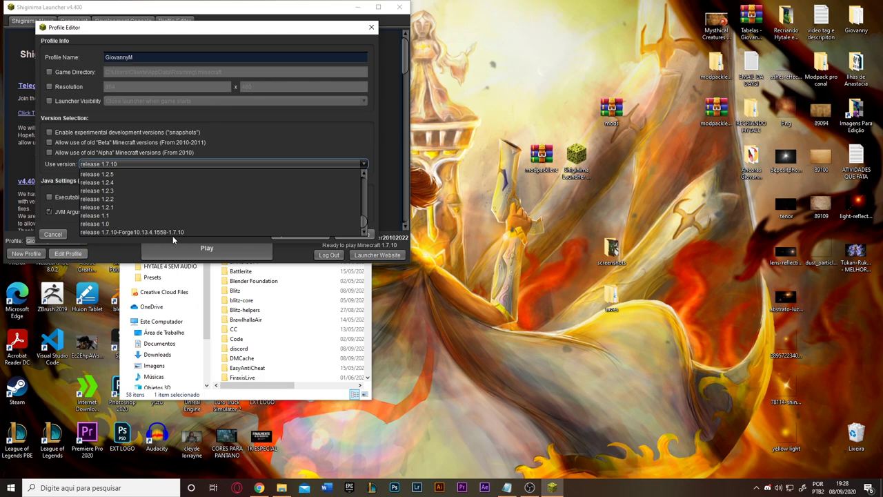
click(211, 231)
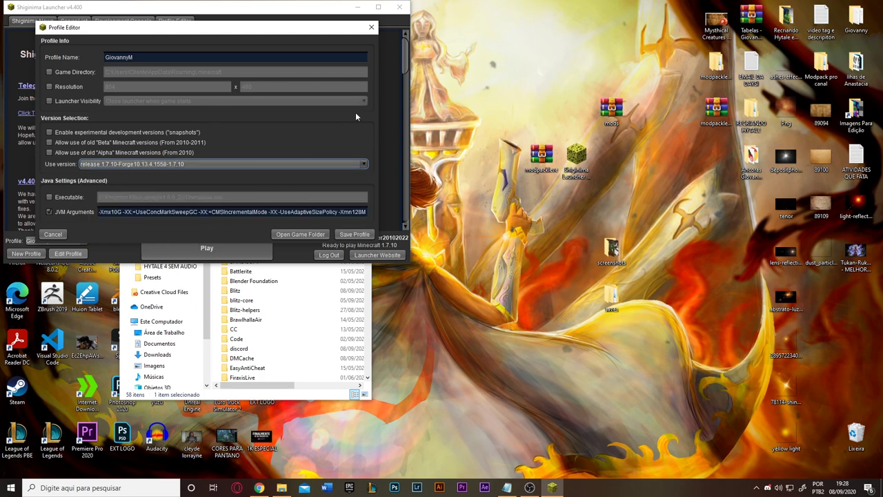
click(353, 234)
click(226, 254)
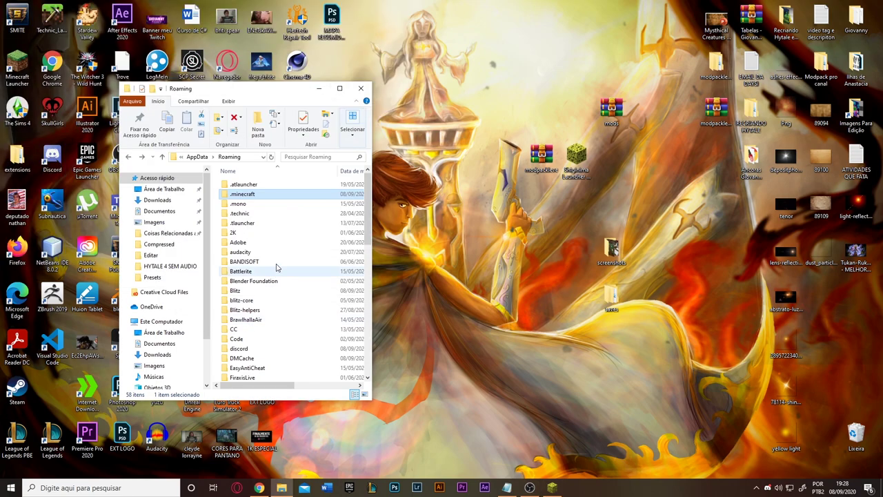
Open the mods folder inside .minecraft.
double_click(268, 196)
click(254, 235)
double_click(255, 237)
scroll(276, 262, down, 3)
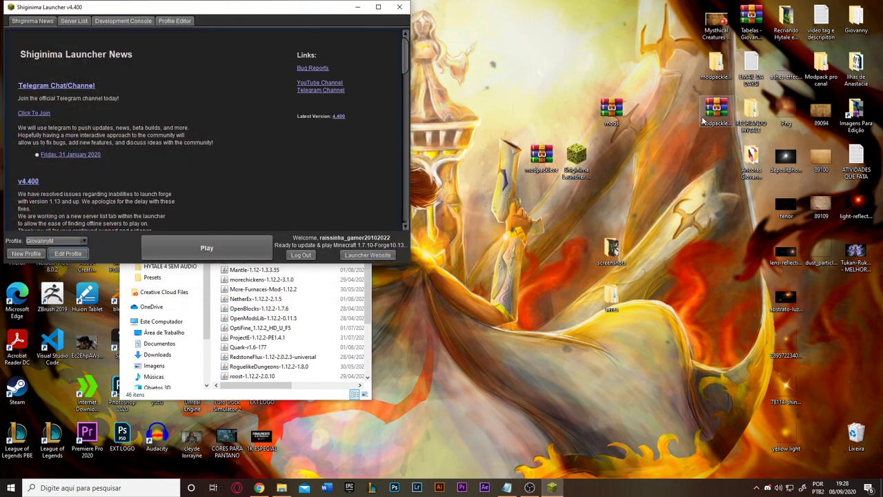
click(357, 7)
scroll(297, 207, up, 5)
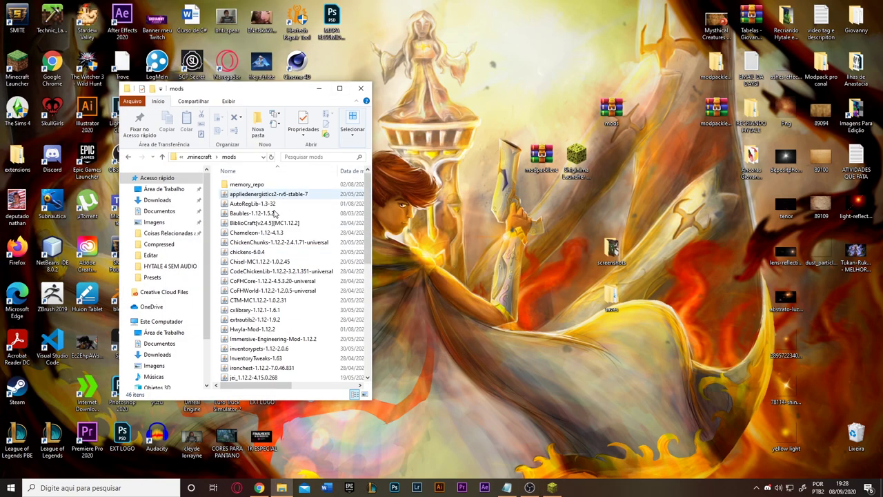
mouse_move(216, 186)
mouse_down()
mouse_move(235, 240)
mouse_move(216, 182)
mouse_up()
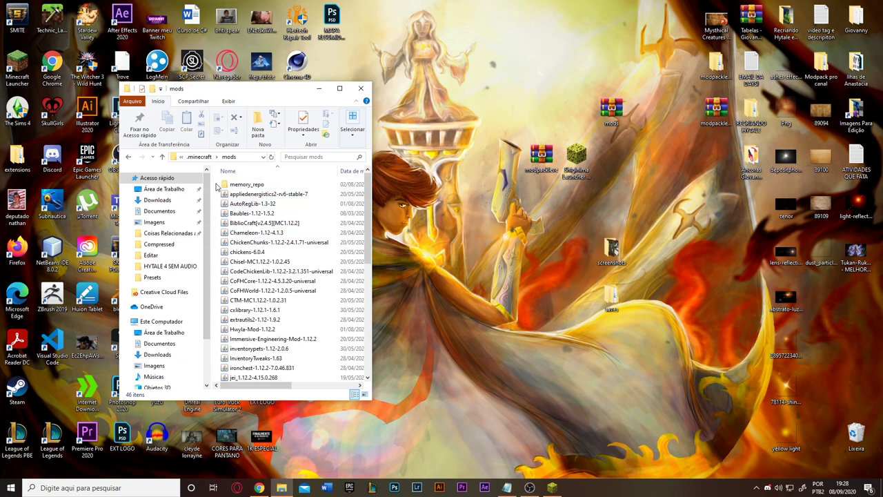
Select the old mod files and create a new folder named 'modpack 1.12.2'.
key(ctrl+a)
scroll(245, 272, down, 8)
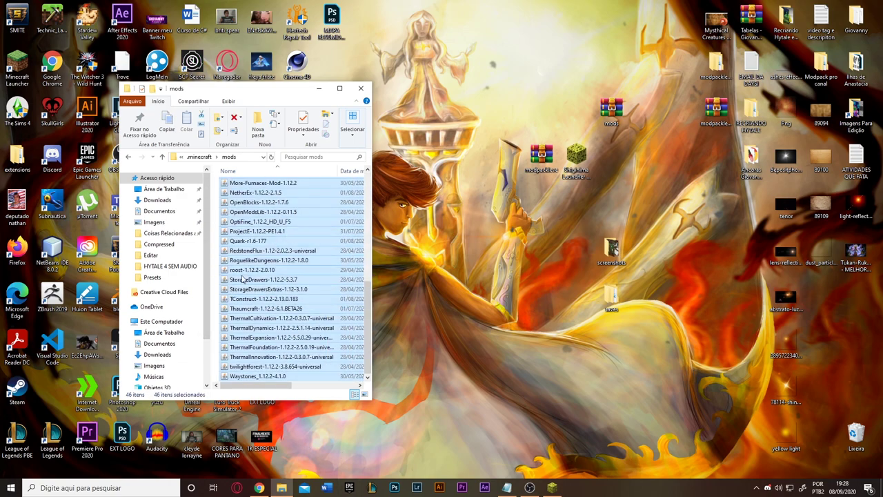
click(214, 291)
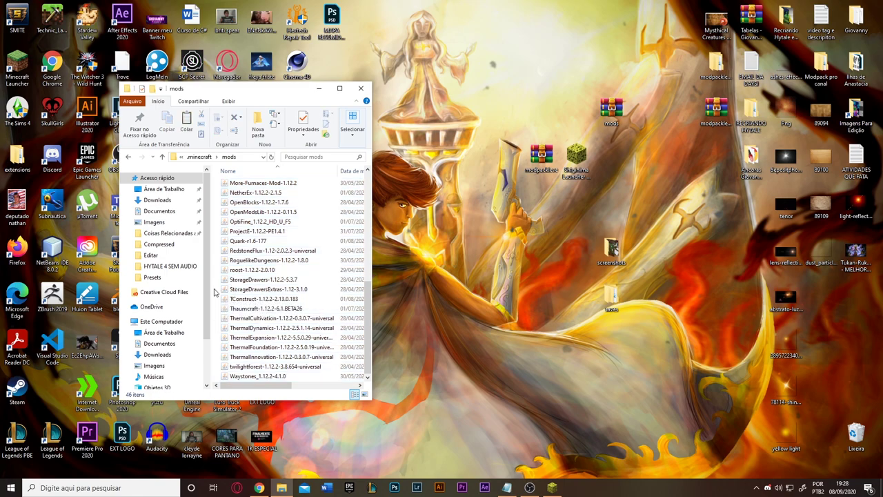
click(224, 102)
scroll(216, 108, up, 1)
scroll(187, 109, up, 1)
click(252, 127)
key(Return)
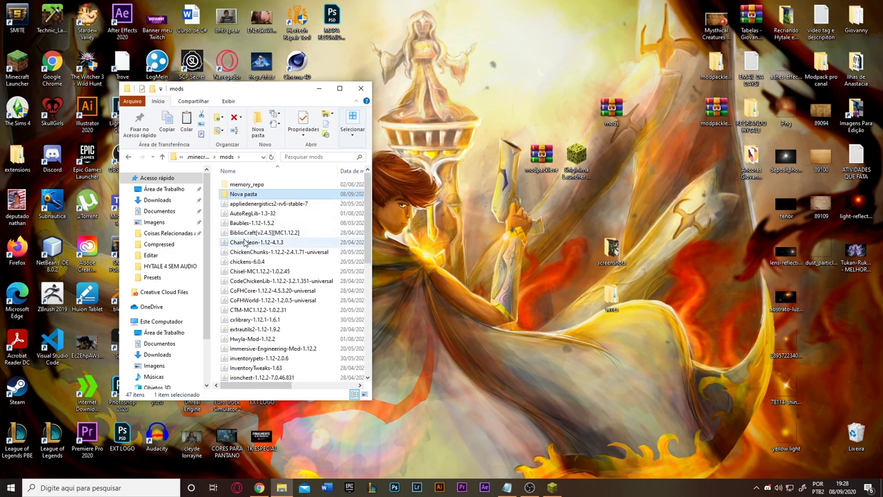
key(F2)
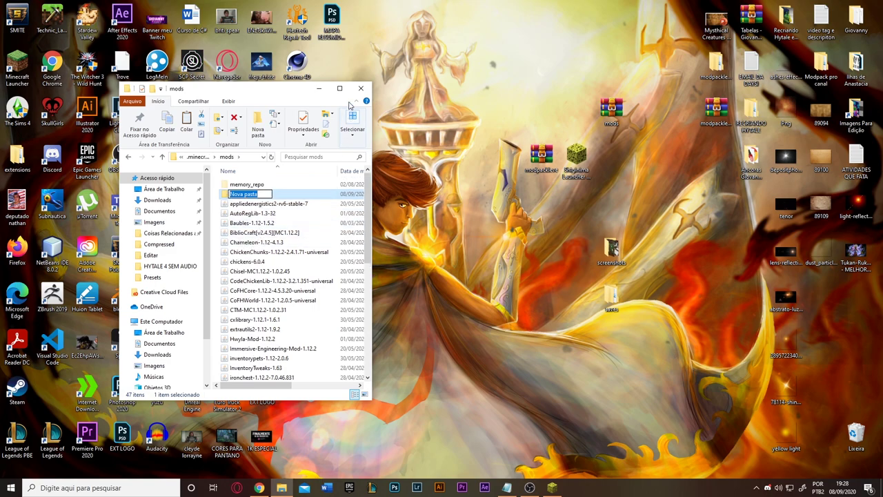
text(modpack 1.12.2)
key(Return)
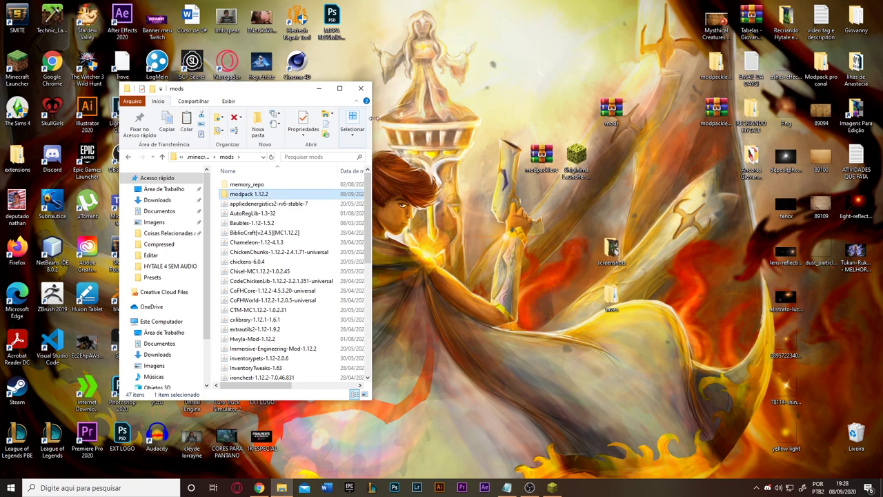
Move the 46 old mod files into the 'modpack 1.12.2' folder.
double_click(266, 196)
key(ctrl+v)
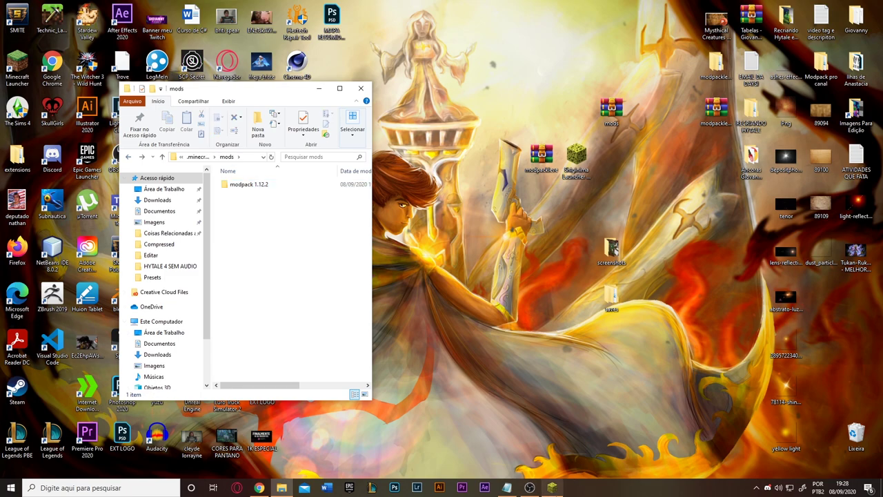
click(552, 488)
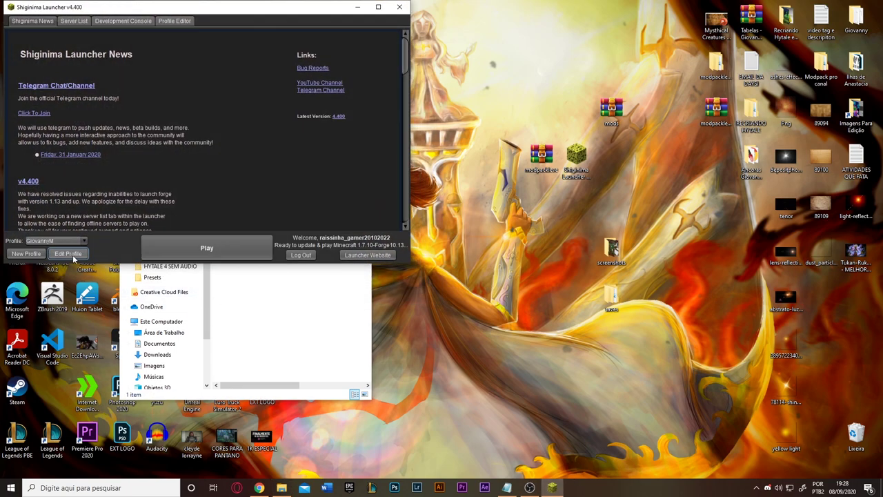
click(68, 253)
click(238, 164)
scroll(209, 227, up, 5)
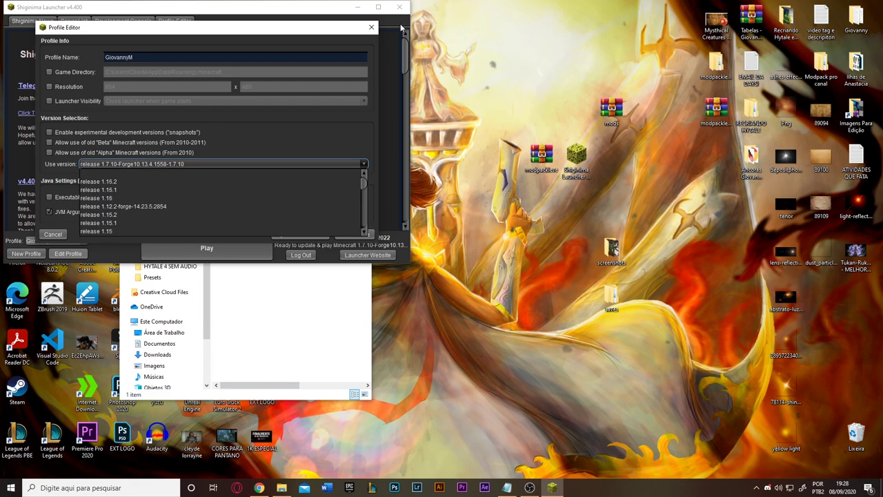
click(383, 156)
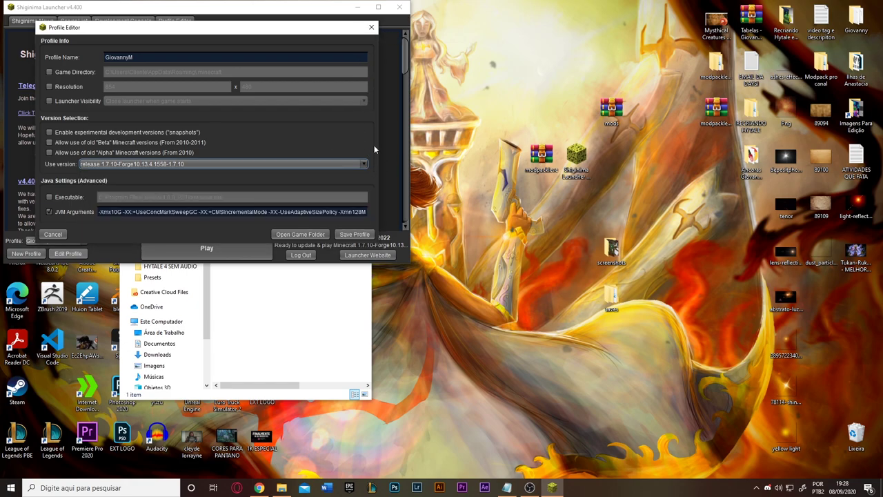
click(370, 28)
click(301, 311)
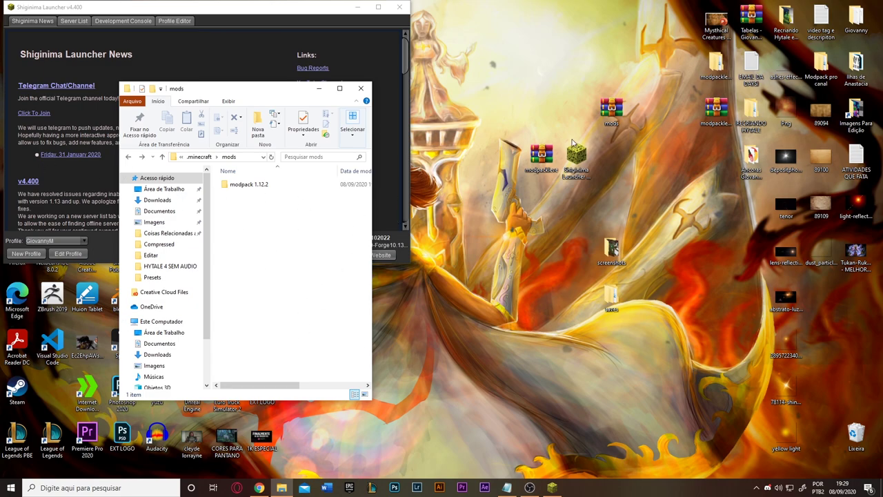
click(380, 224)
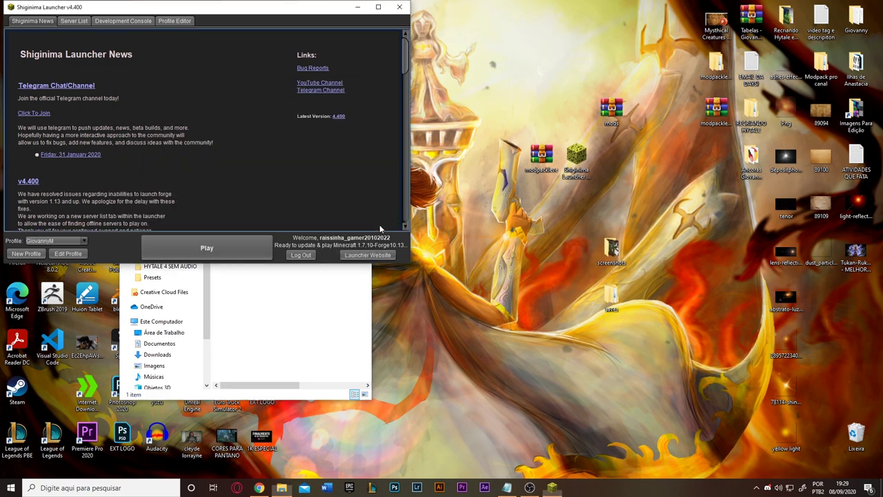
click(354, 297)
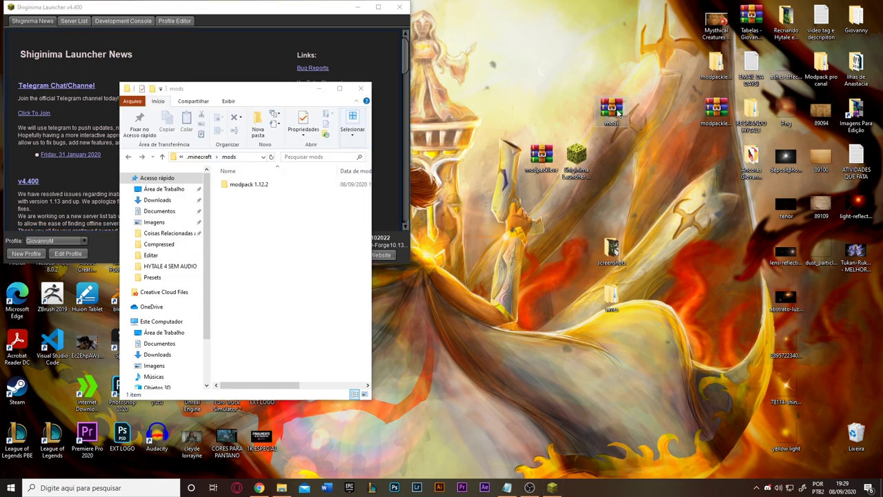
Extract all files from mods.rar's mods folder into the .minecraft mods folder.
double_click(612, 109)
key(Down)
key(Return)
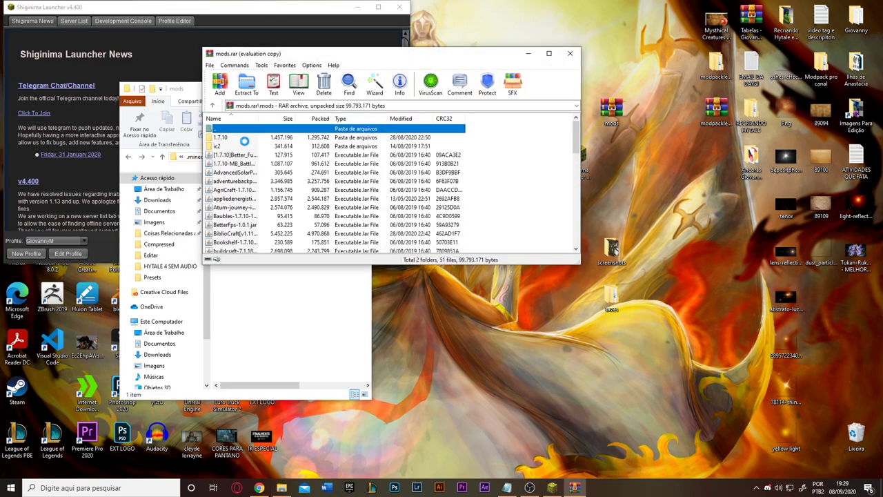
key(Escape)
key(shift+End)
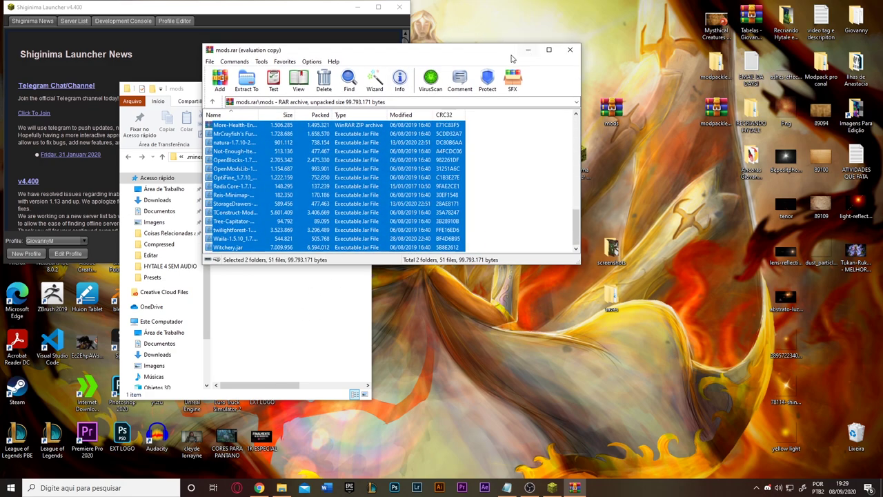
drag(482, 56, 745, 65)
drag(627, 236, 266, 274)
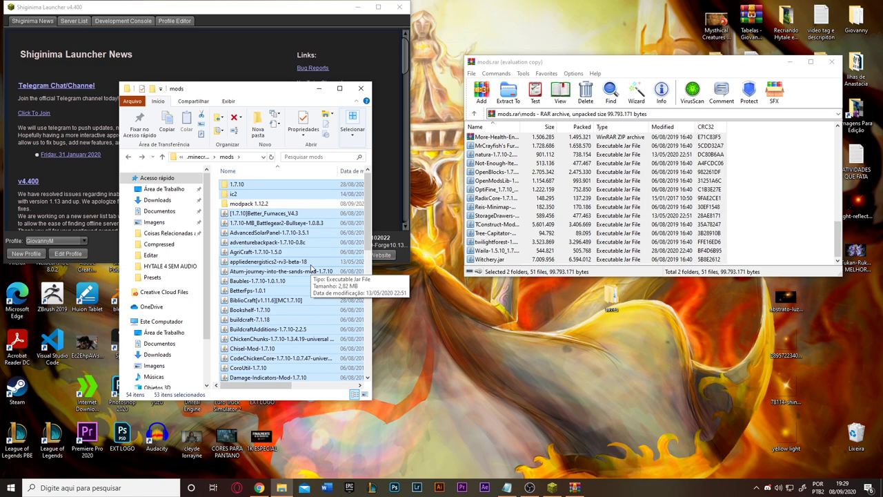
Close WinRAR and return Explorer to the .minecraft folder.
key(super+r)
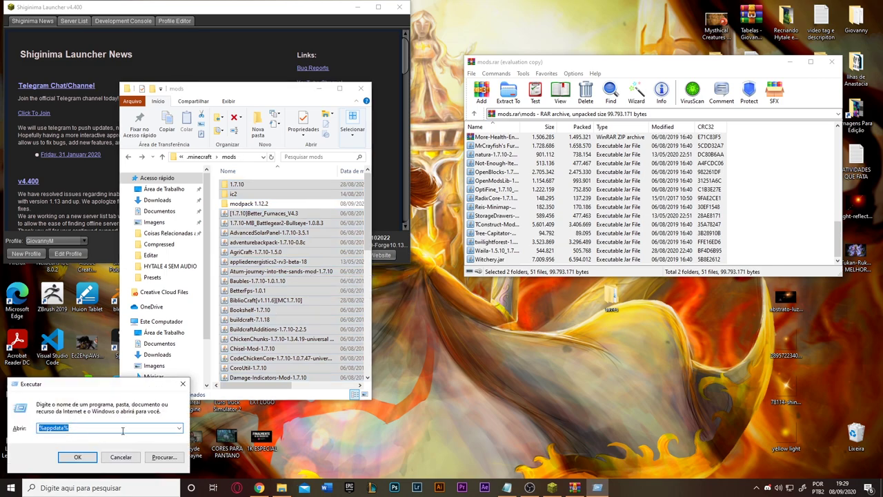
click(183, 384)
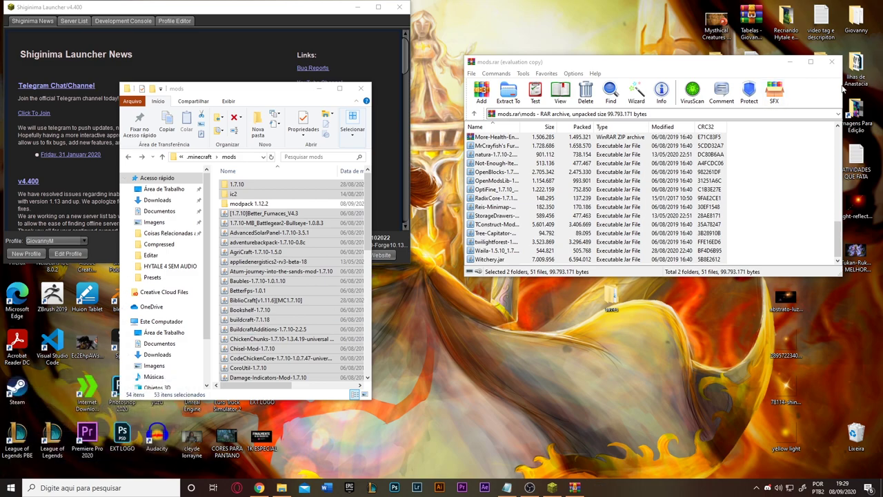
click(831, 62)
click(308, 263)
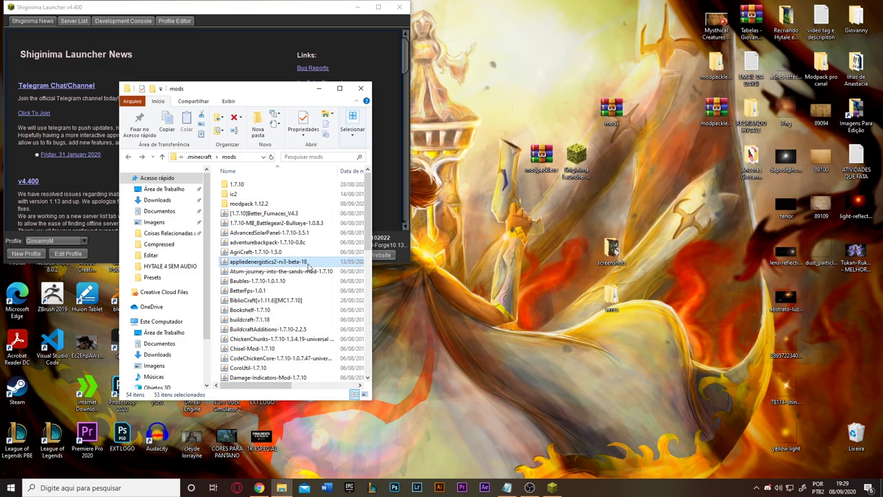
scroll(297, 276, down, 6)
scroll(290, 283, up, 6)
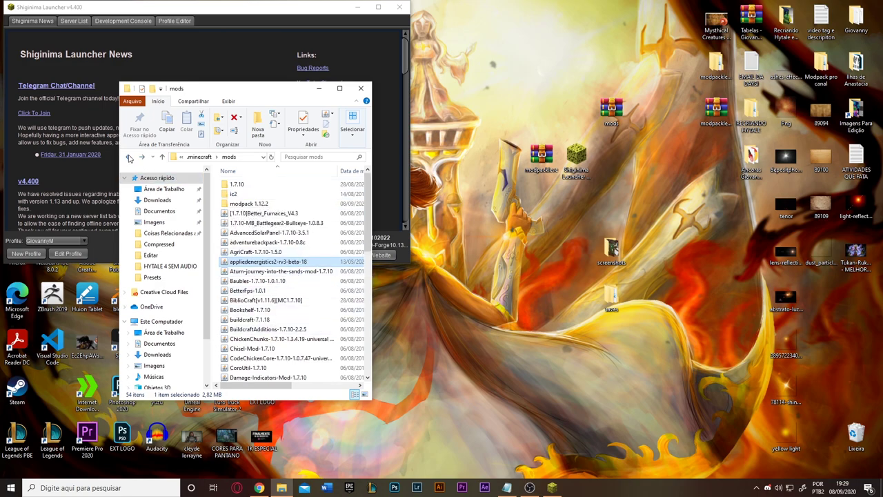
click(128, 157)
click(219, 33)
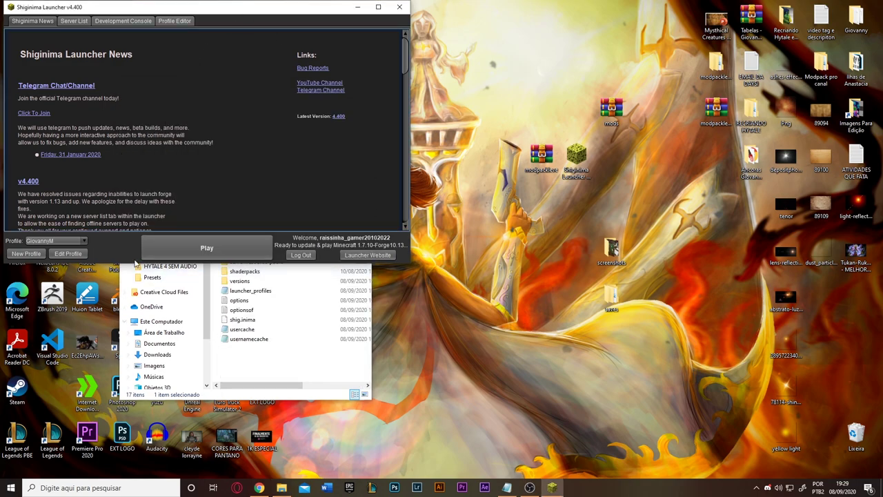
Check the profile's game version list and close the editor without changes.
click(68, 253)
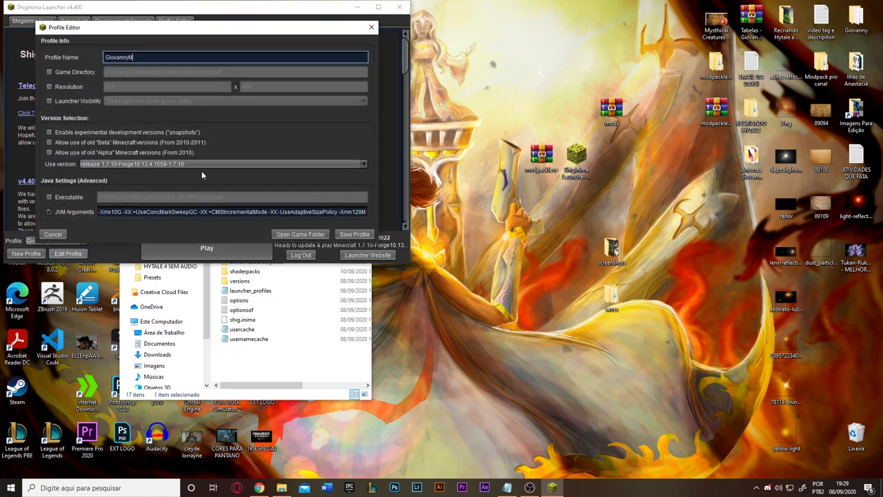
click(204, 166)
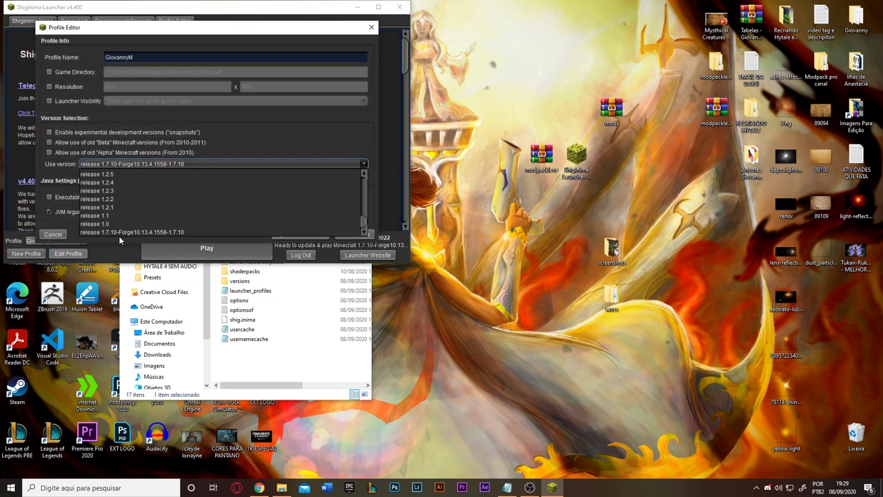
click(352, 128)
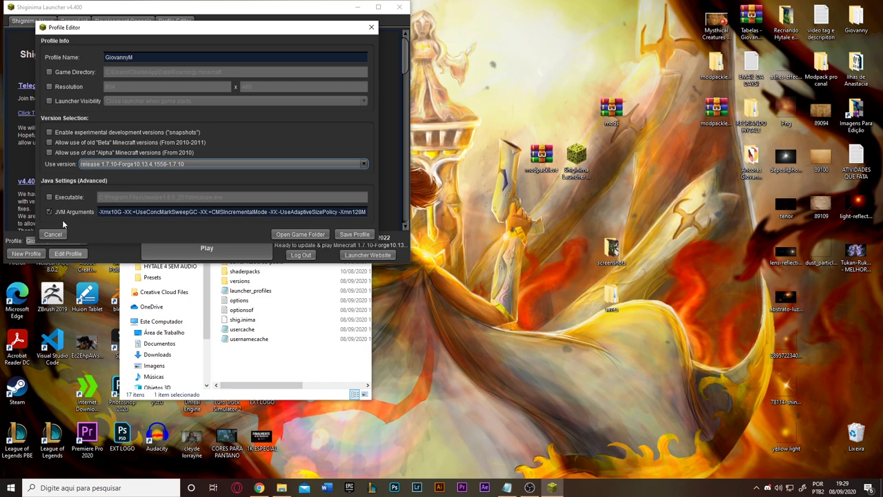
click(371, 27)
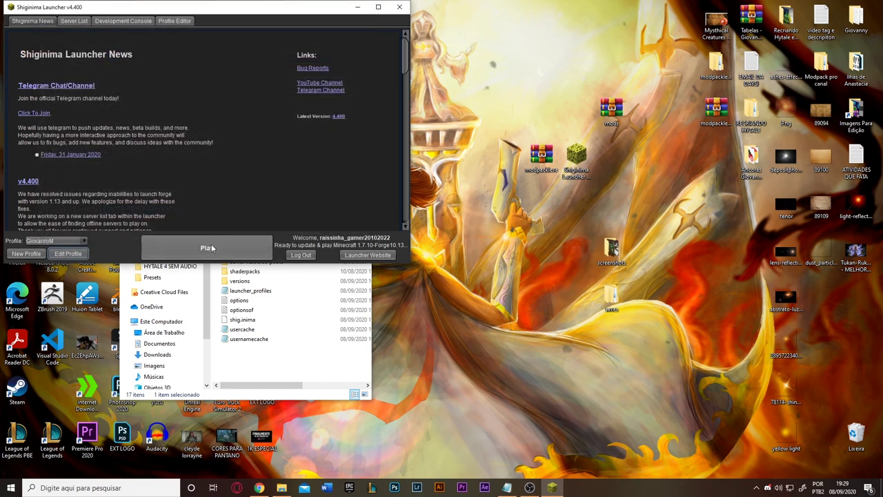
Keep JVM arguments enabled, change -Xmx10G to 6G and back to 10G, and save.
click(81, 252)
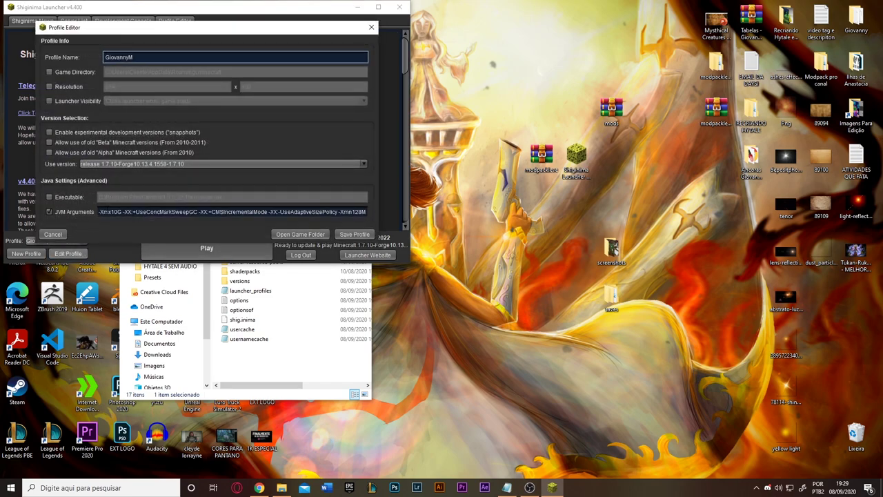
click(64, 214)
click(64, 214)
click(64, 214)
click(64, 214)
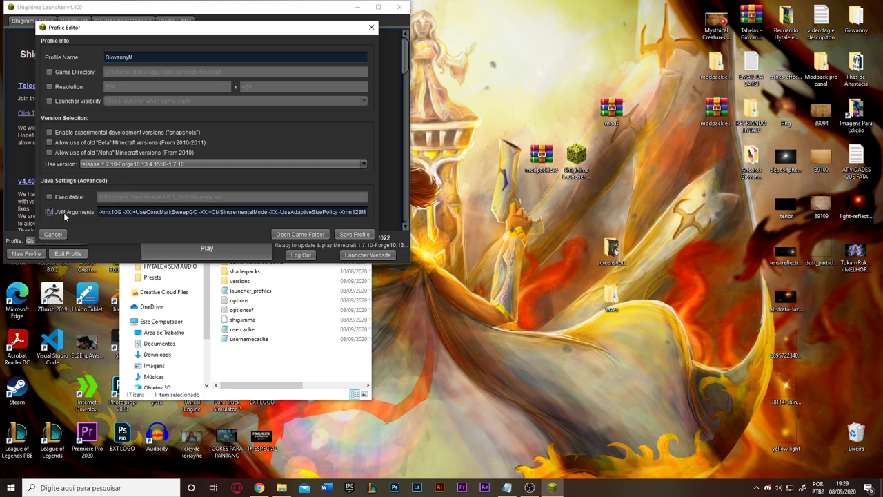
click(111, 212)
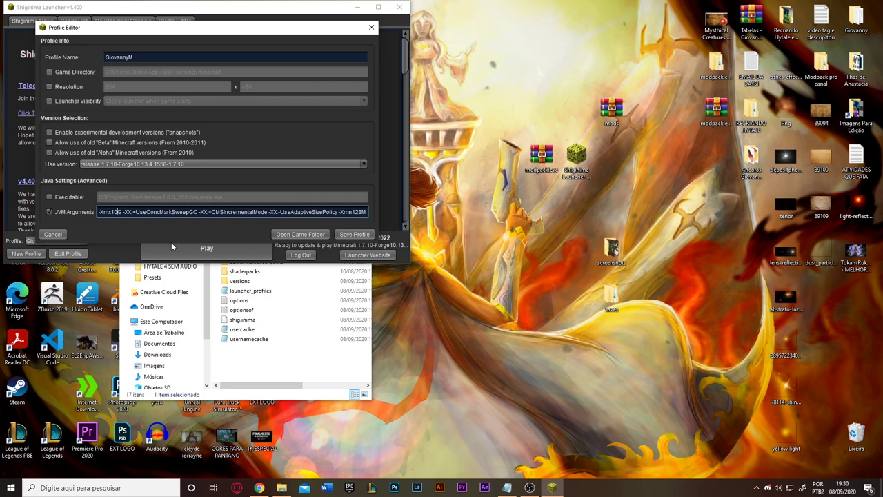
key(BackSpace)
key(BackSpace)
text(6)
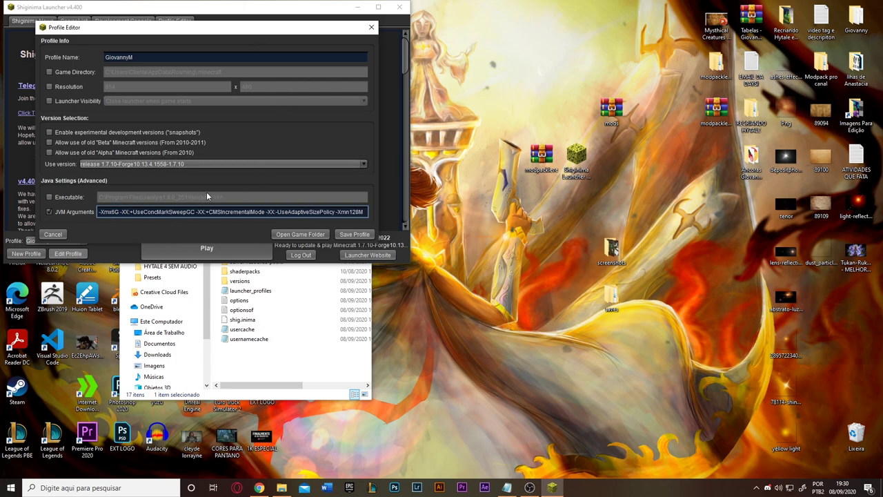
key(BackSpace)
text(10)
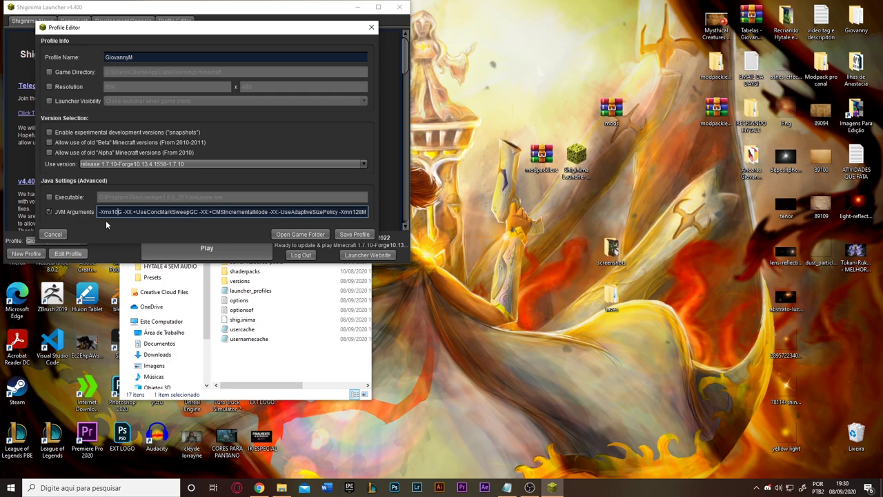
click(358, 235)
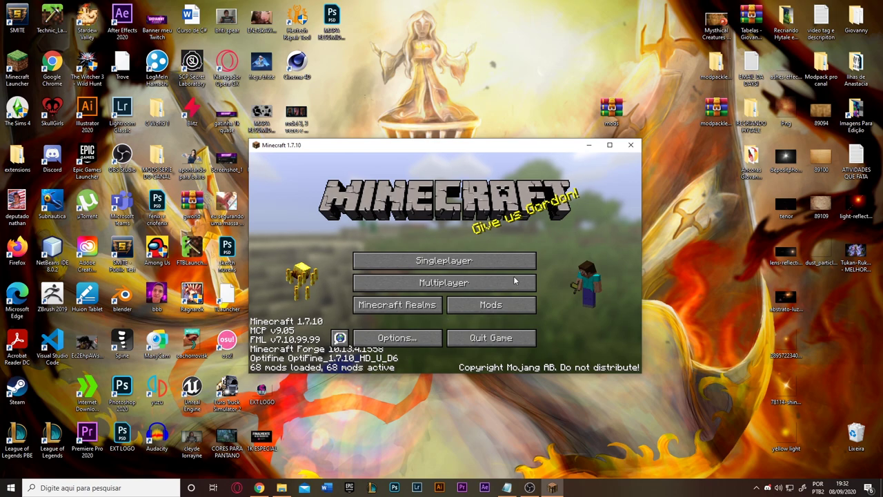
Maximize the Minecraft 1.7.10 window showing Forge with 68 mods loaded.
double_click(379, 145)
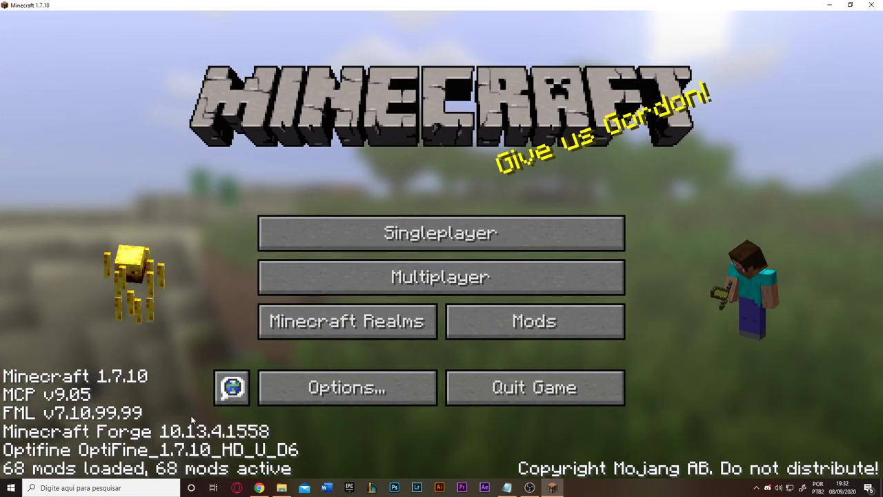
From Singleplayer, start a new world named 'anitta's party fashio'.
click(404, 231)
click(401, 203)
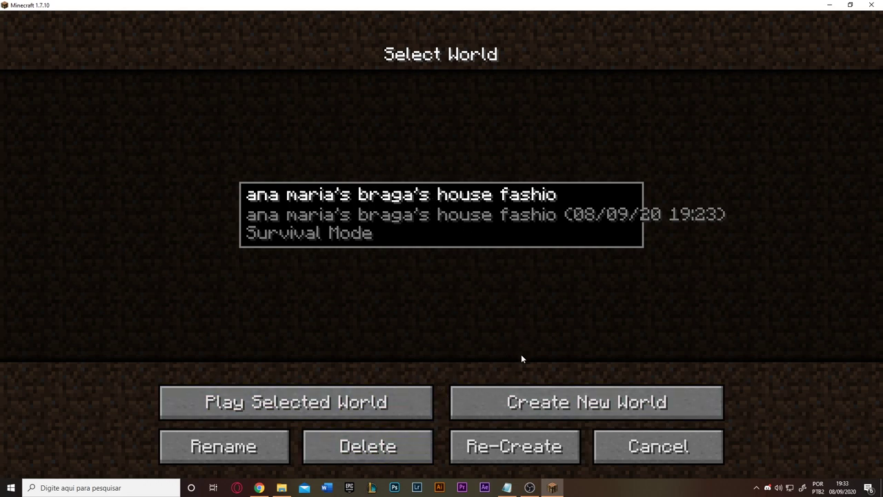
click(525, 388)
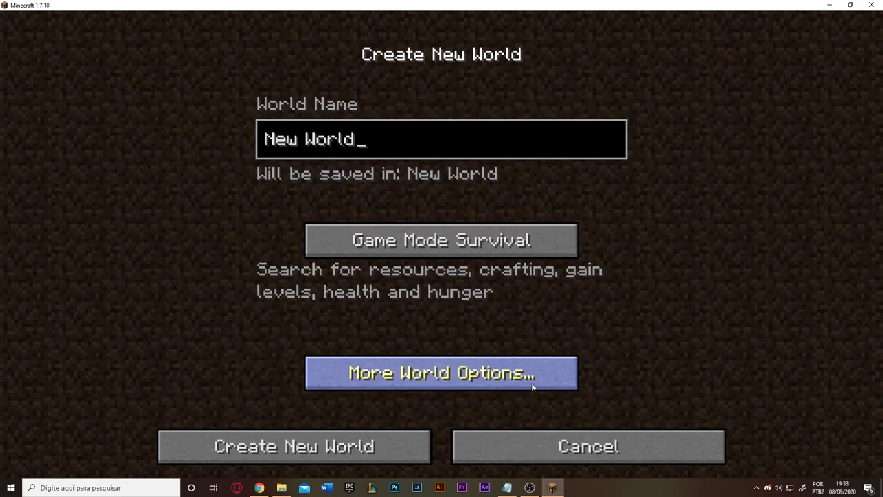
key(BackSpace)
key(BackSpace)
key(BackSpace)
key(BackSpace)
key(BackSpace)
key(BackSpace)
key(BackSpace)
key(BackSpace)
key(BackSpace)
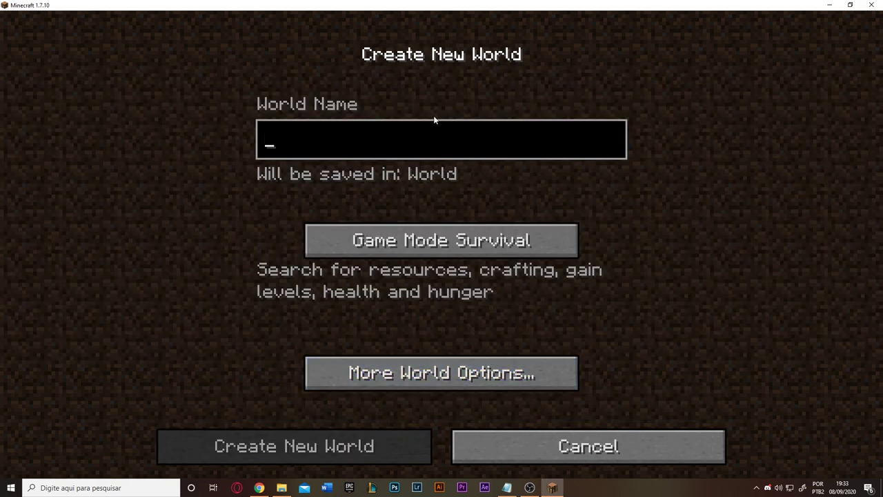
text(anitta')
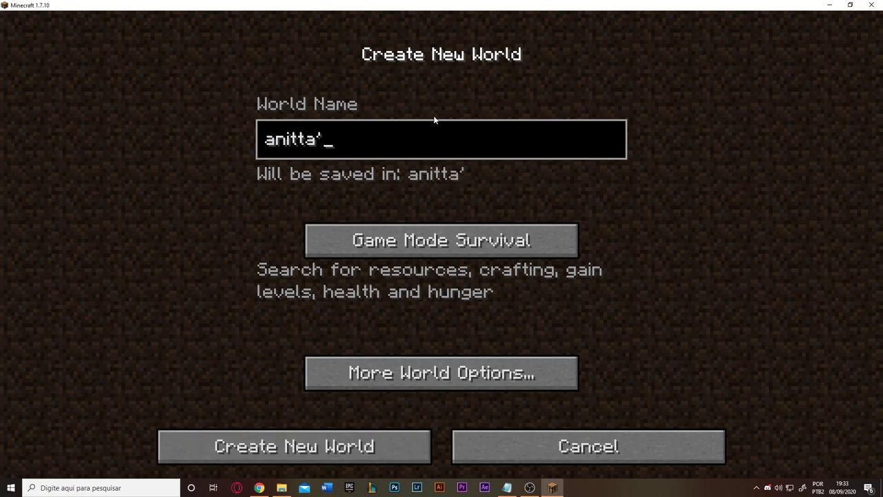
text(s party fashiop)
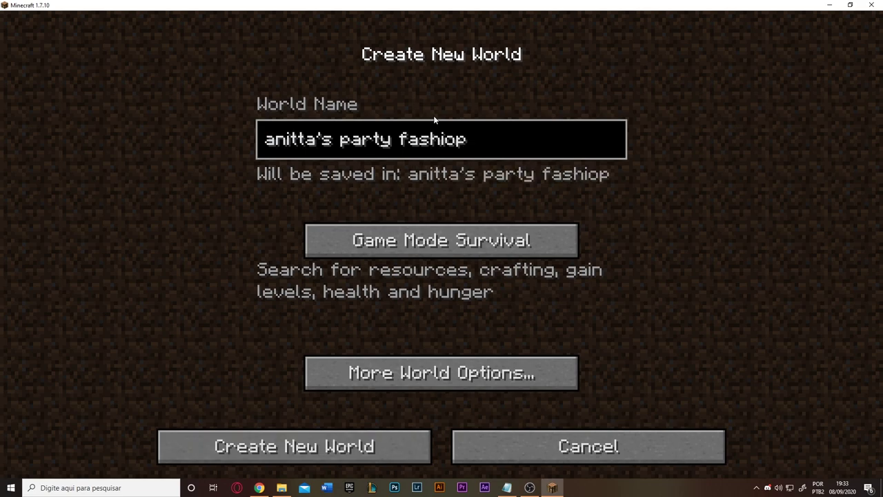
key(BackSpace)
Generate the world and explore past the pink and oak trees to the sea.
click(353, 447)
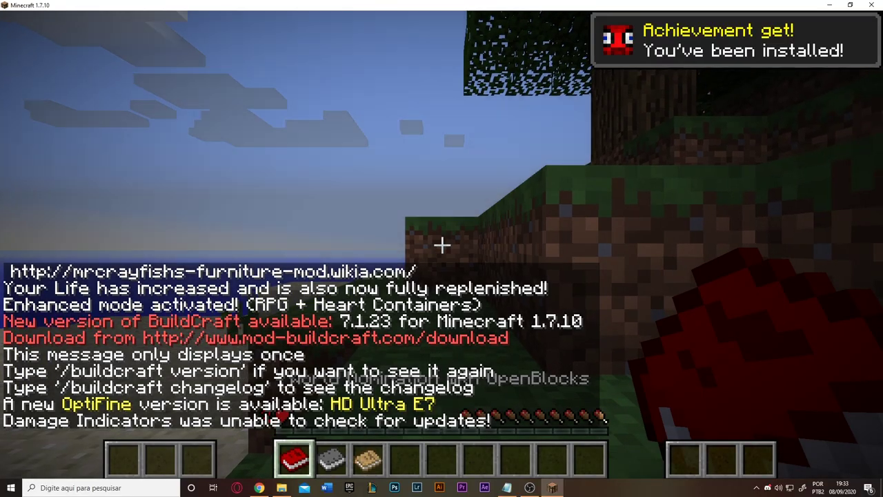
key(w)
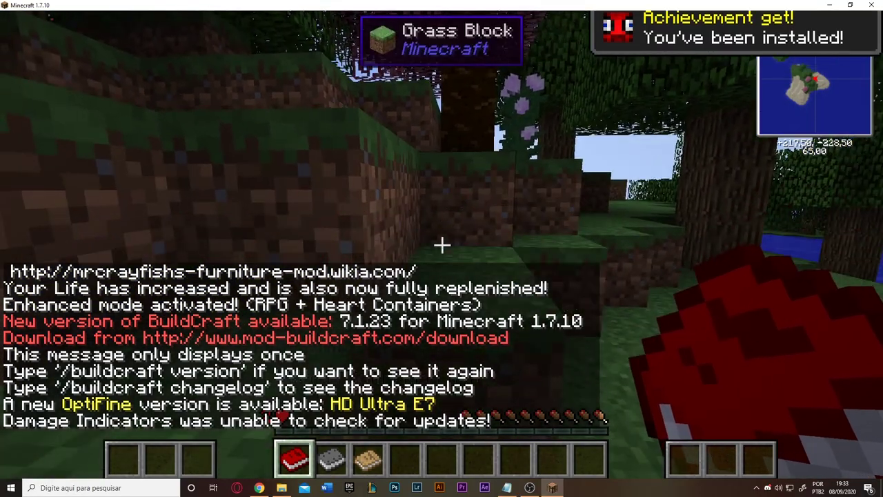
key(space)
key(w)
key(space)
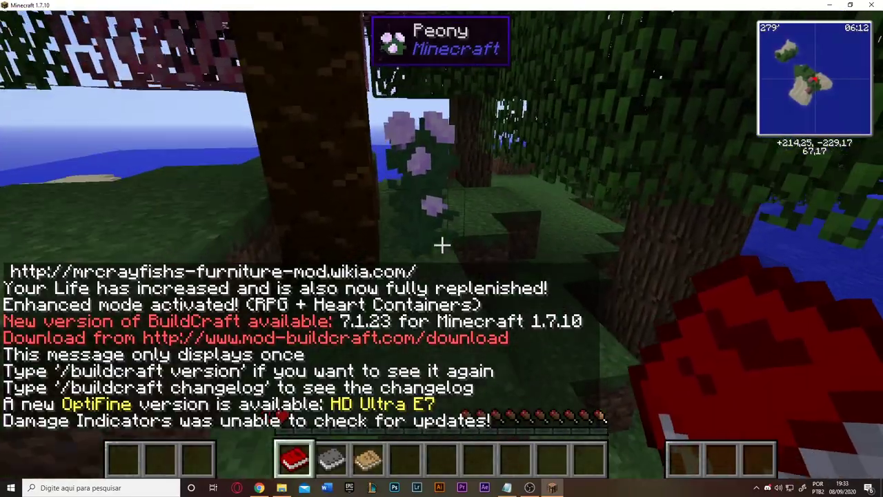
key(w)
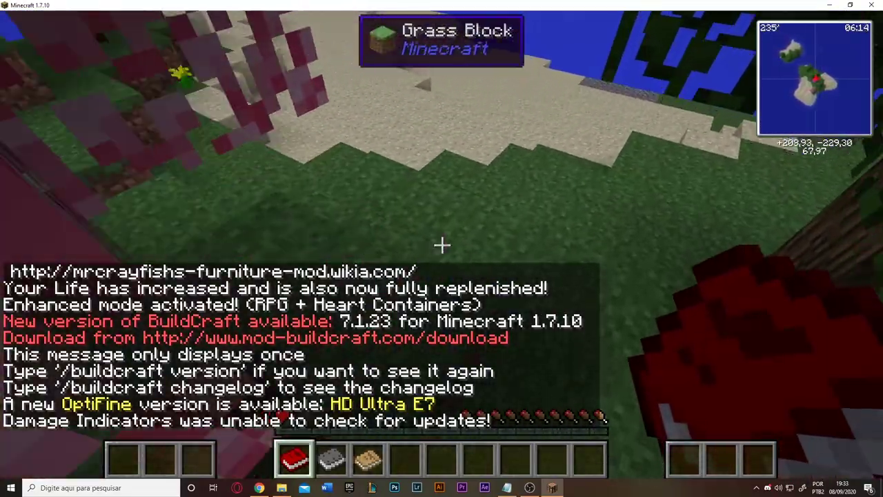
key(w)
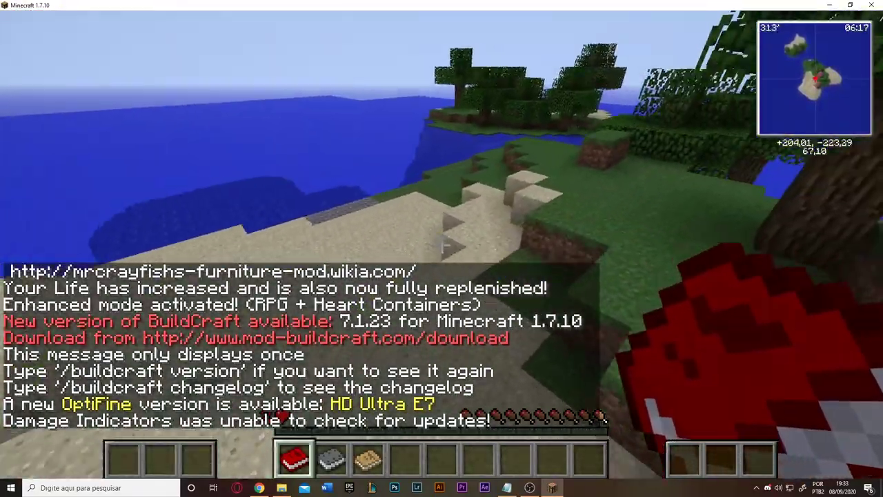
key(w)
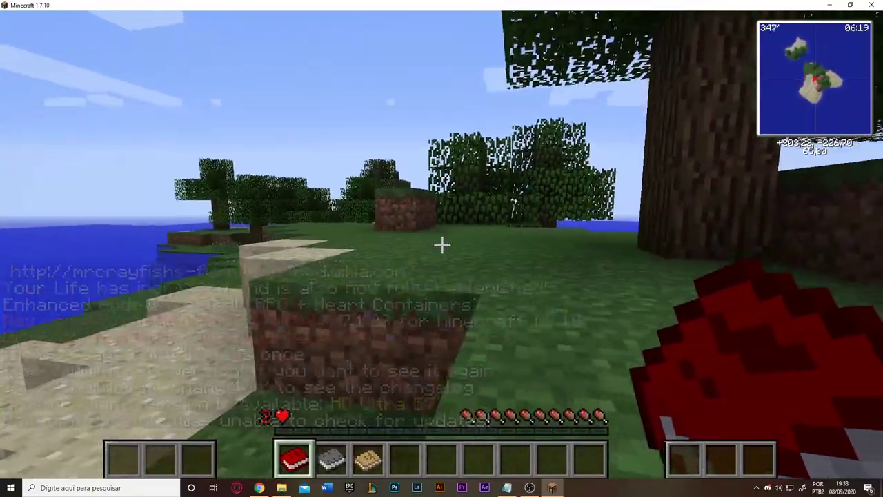
key(w)
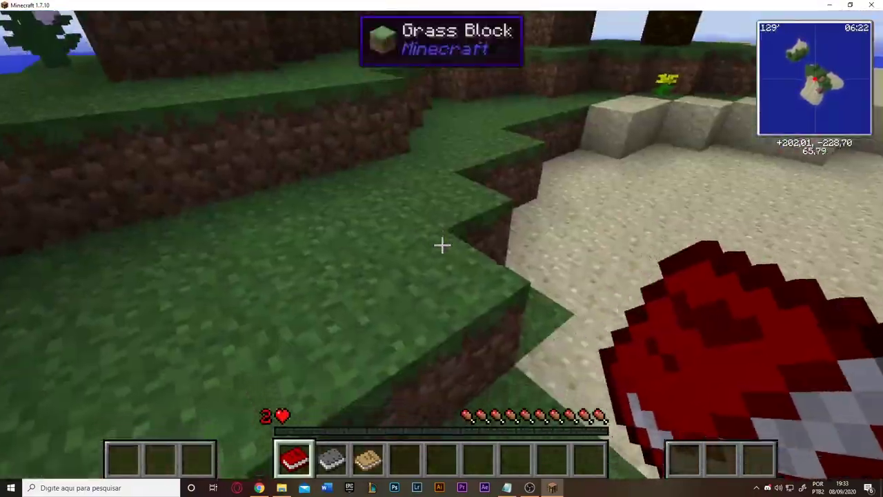
key(w)
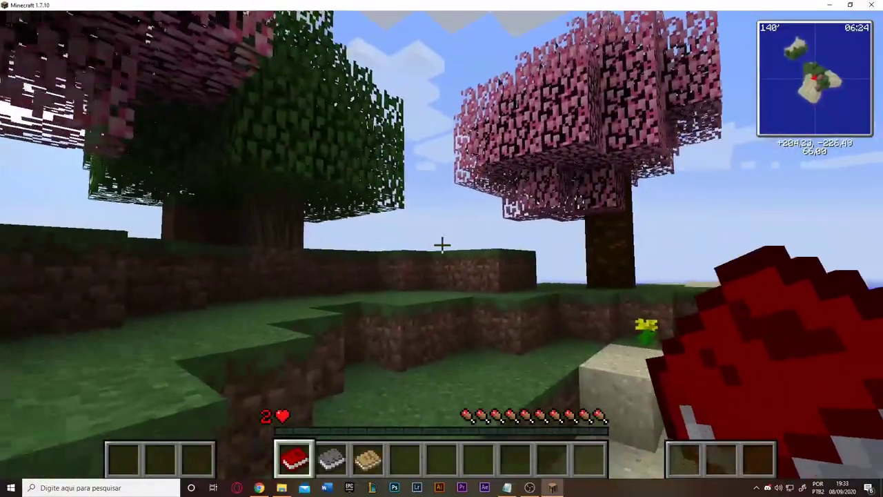
key(w)
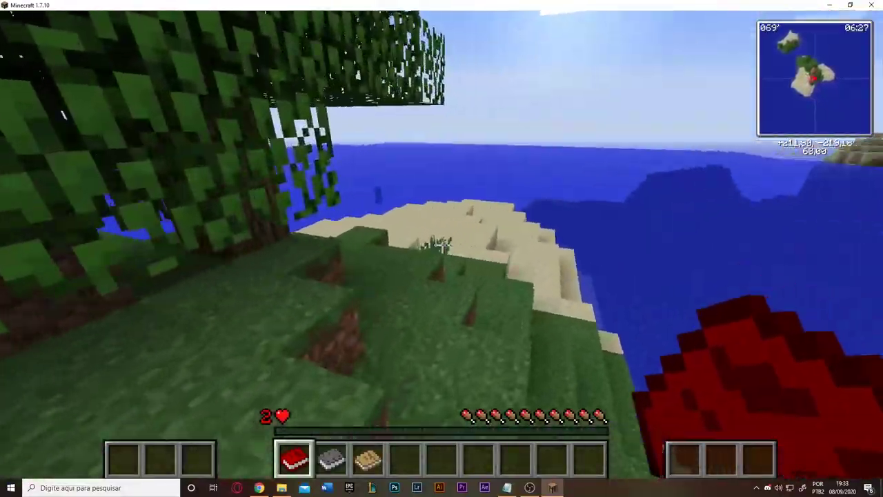
View the player's inventory, earning Taking Inventory, then return to the world.
key(e)
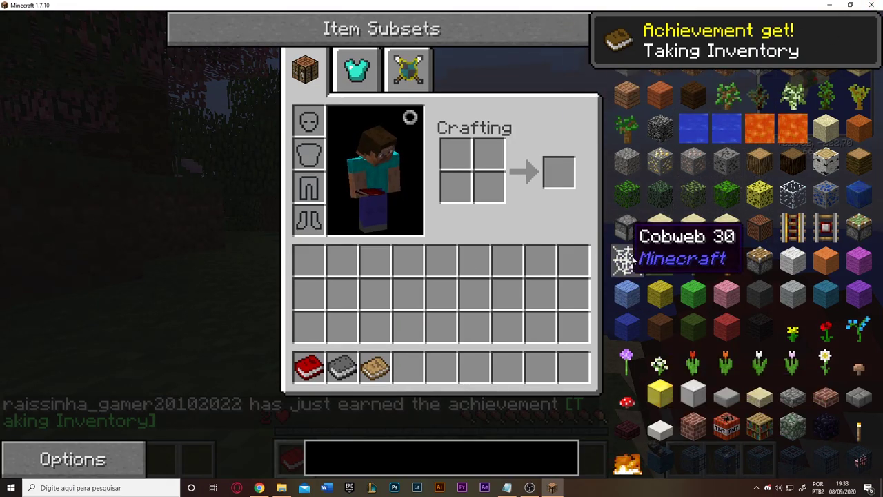
scroll(710, 249, down, 9)
scroll(712, 258, down, 11)
key(e)
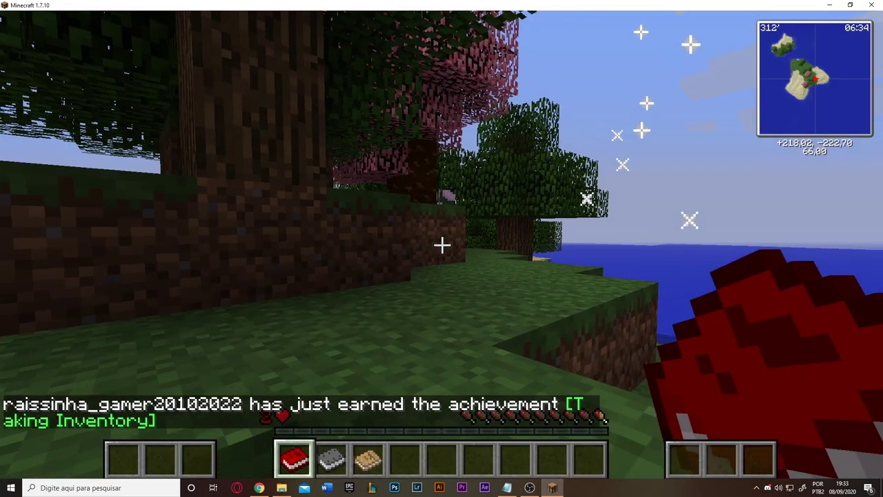
Roam between the cherry and oak trees and the beach, ending in third-person view.
key(w)
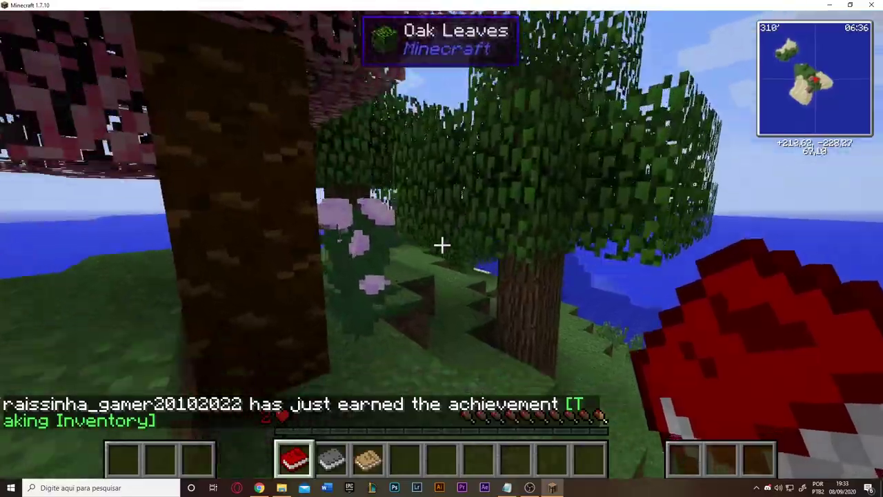
key(w)
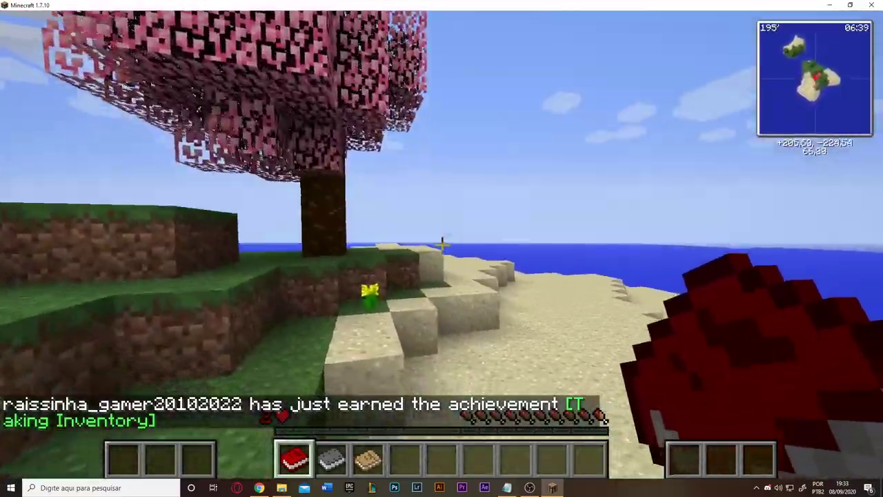
key(w)
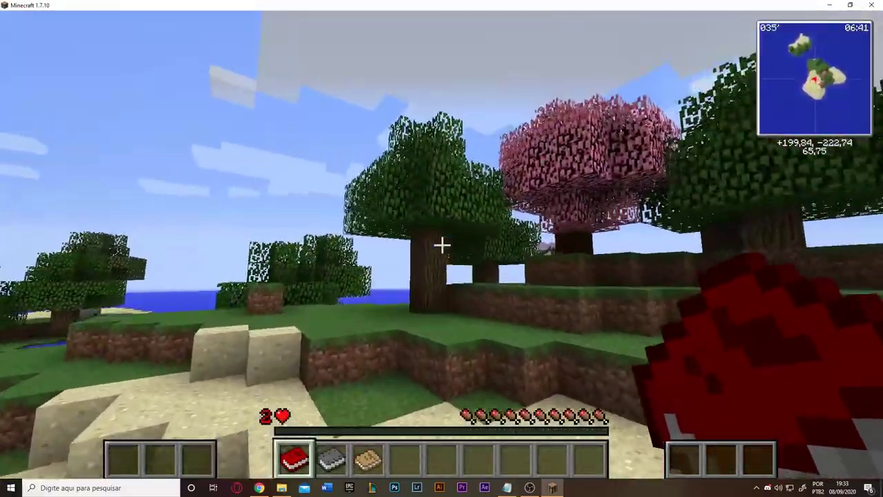
key(w)
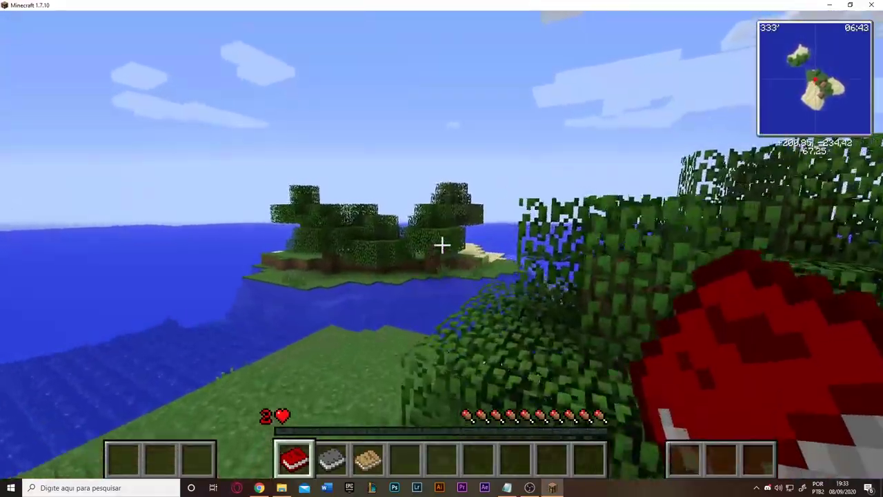
key(w)
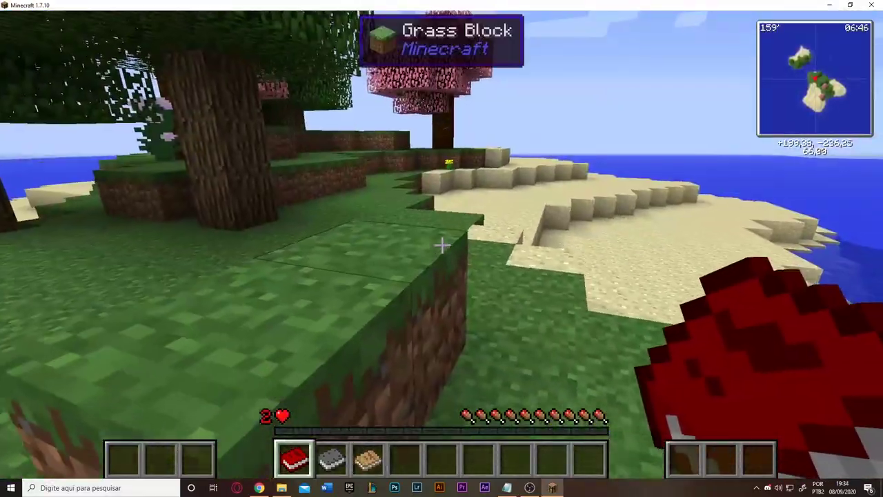
key(w)
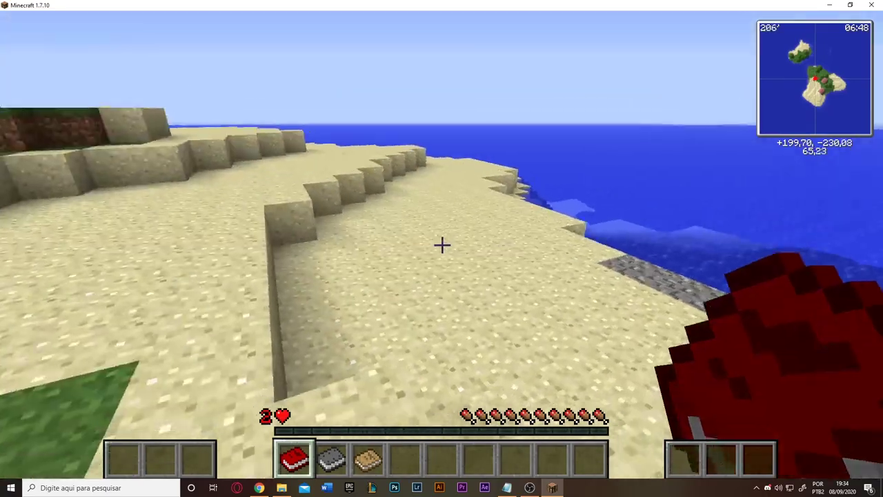
key(F5)
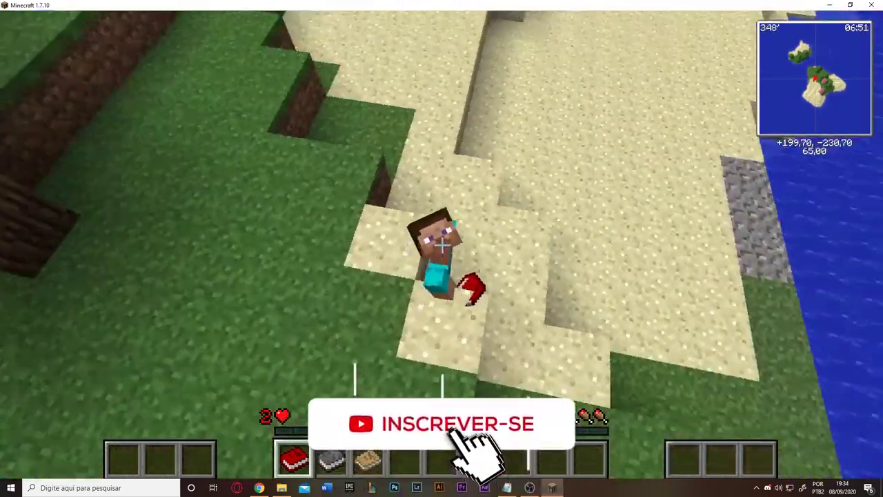